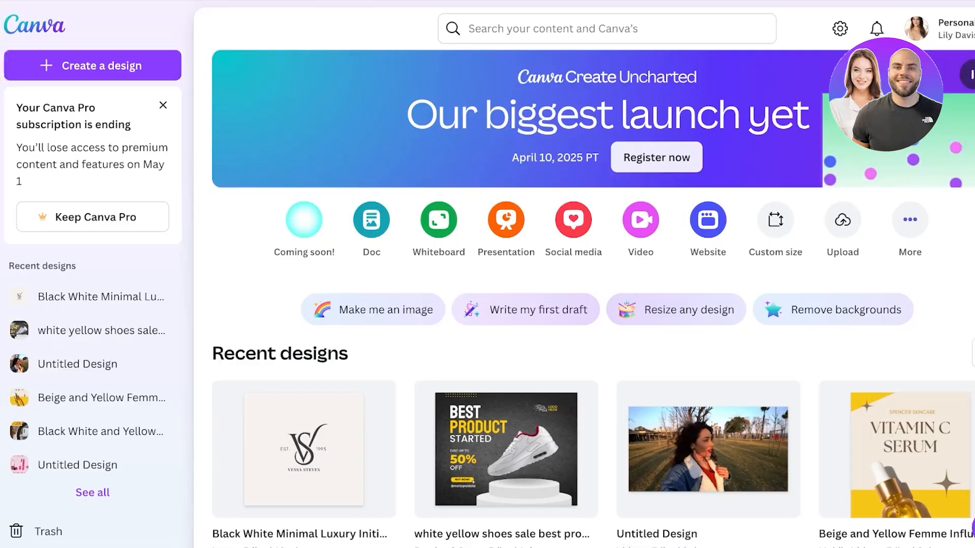
Search the templates for "website"
{"action": "scroll", "coordinate": [584, 299], "scroll_direction": "down", "scroll_amount": 1}
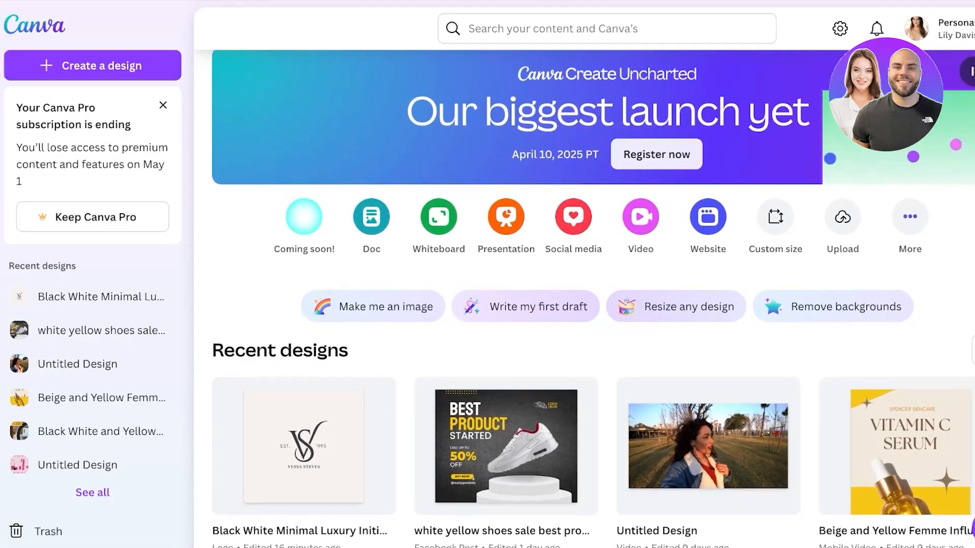
{"action": "left_click", "coordinate": [553, 28]}
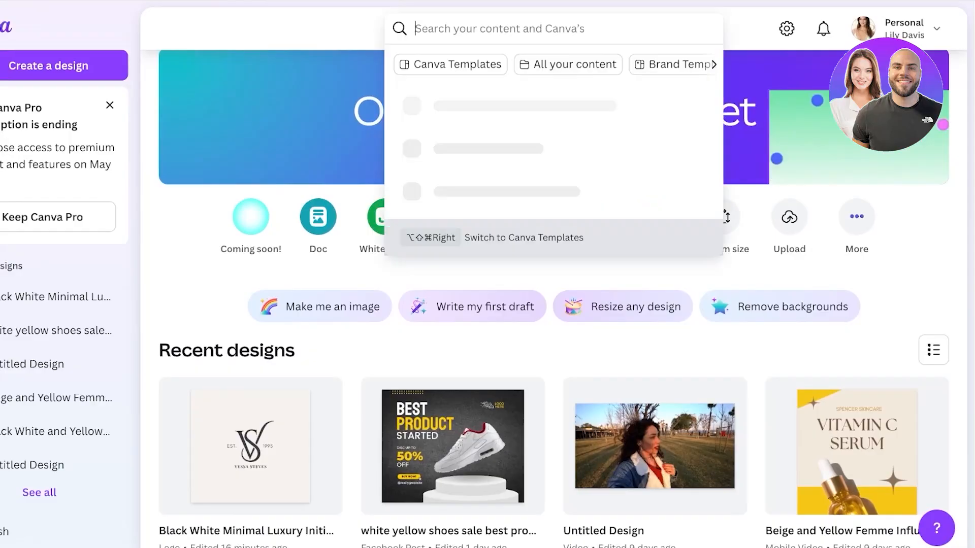
{"action": "type", "text": "website"}
{"action": "key", "text": "Return"}
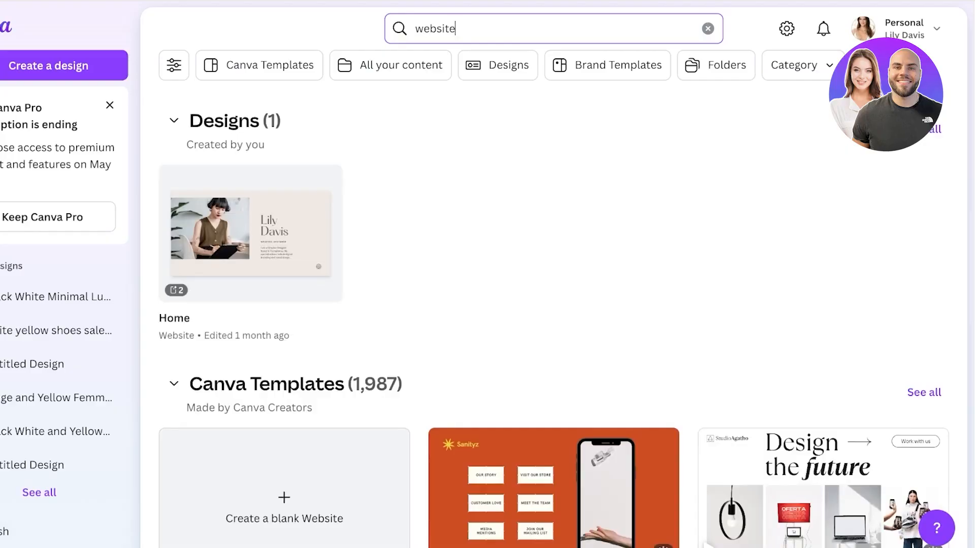
Browse the website templates and preview the "Quick and hassle-free shopping" fashion retail design
{"action": "scroll", "coordinate": [553, 305], "scroll_direction": "down", "scroll_amount": 10}
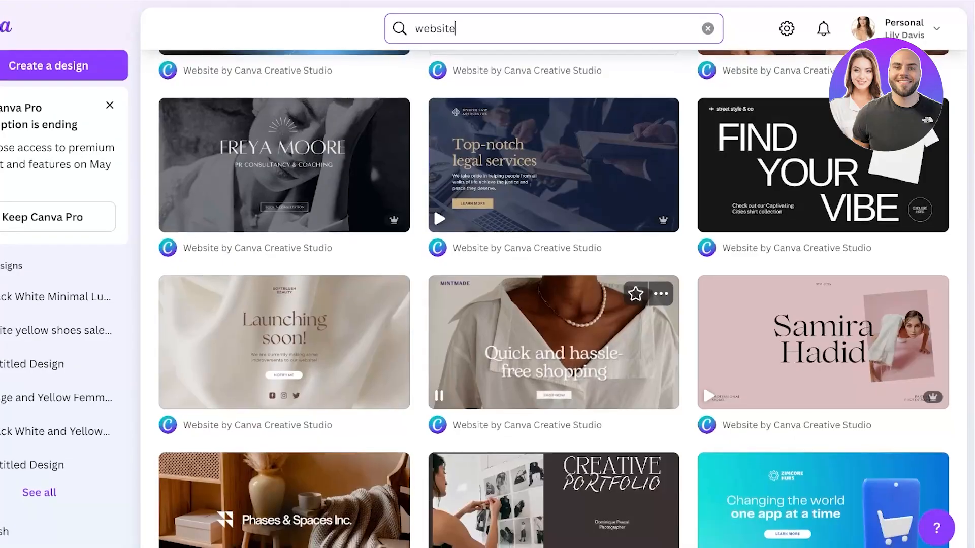
{"action": "scroll", "coordinate": [554, 305], "scroll_direction": "down", "scroll_amount": 3}
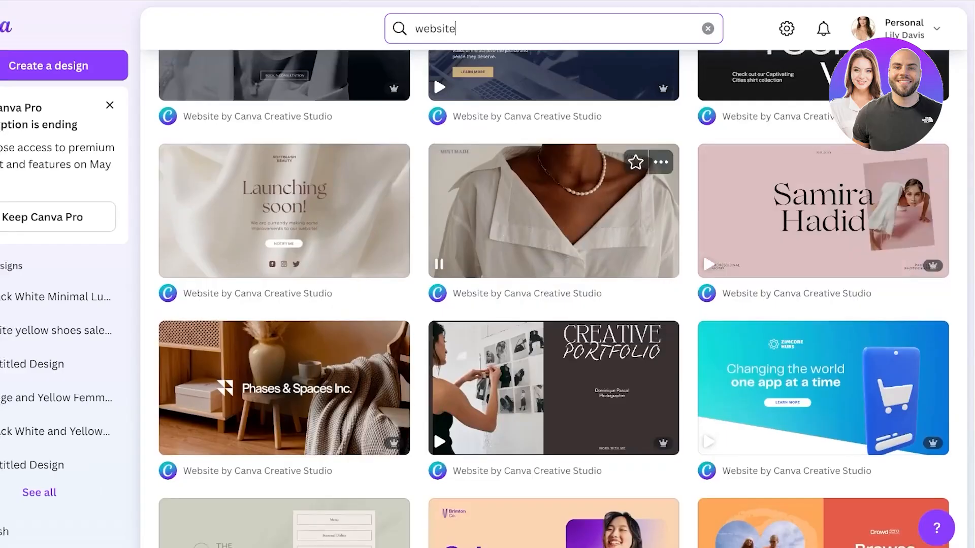
{"action": "left_click", "coordinate": [553, 211]}
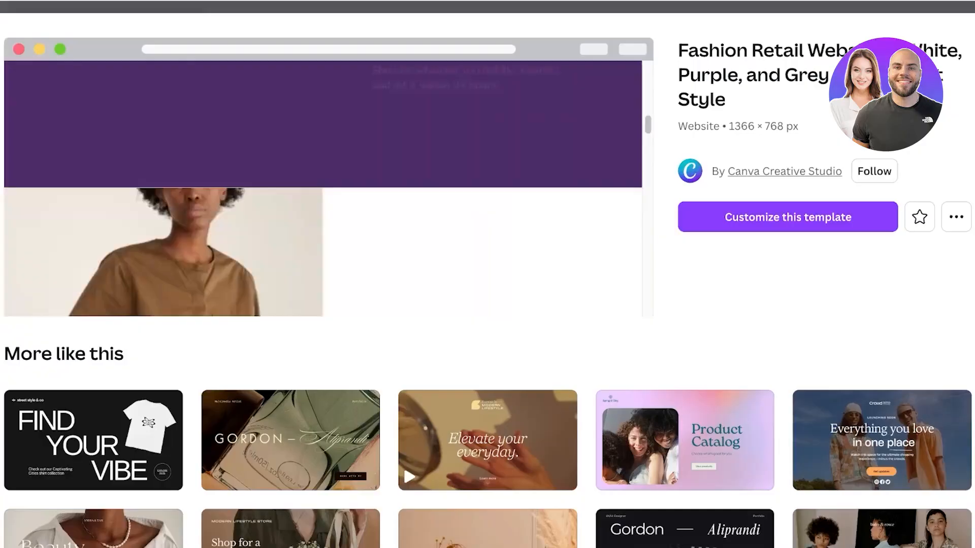
{"action": "key", "text": "Escape"}
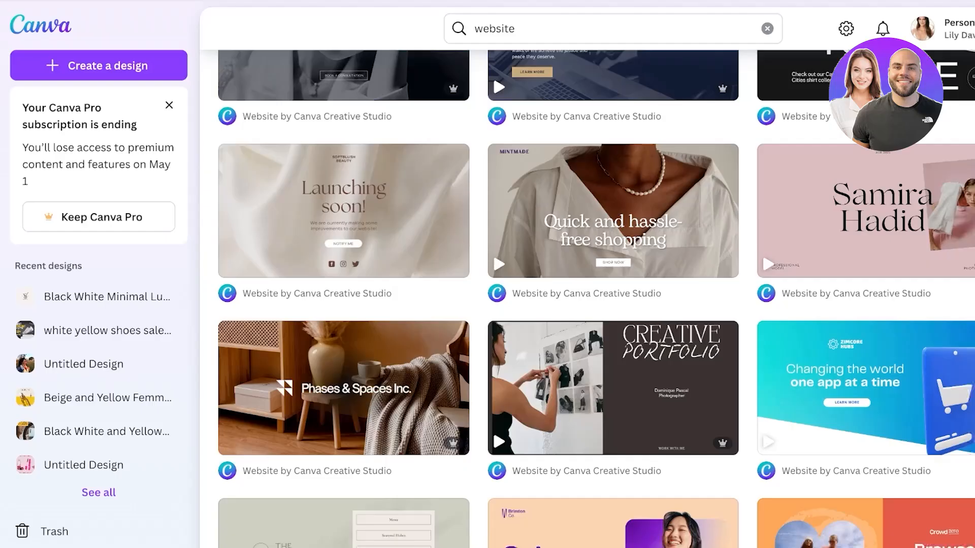
Find the Audora Beauty Co. website template among the results and open it for customizing
{"action": "scroll", "coordinate": [508, 284], "scroll_direction": "down", "scroll_amount": 6}
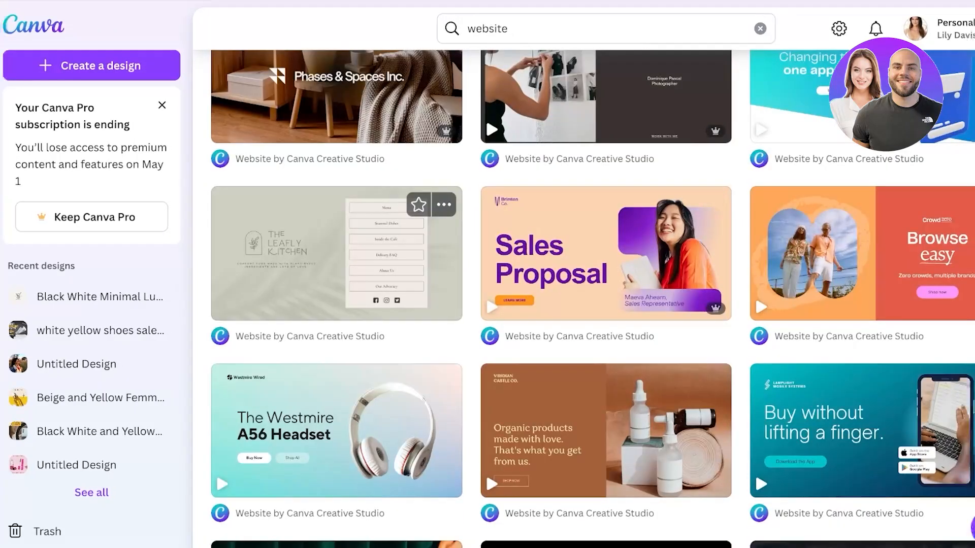
{"action": "scroll", "coordinate": [589, 300], "scroll_direction": "down", "scroll_amount": 8}
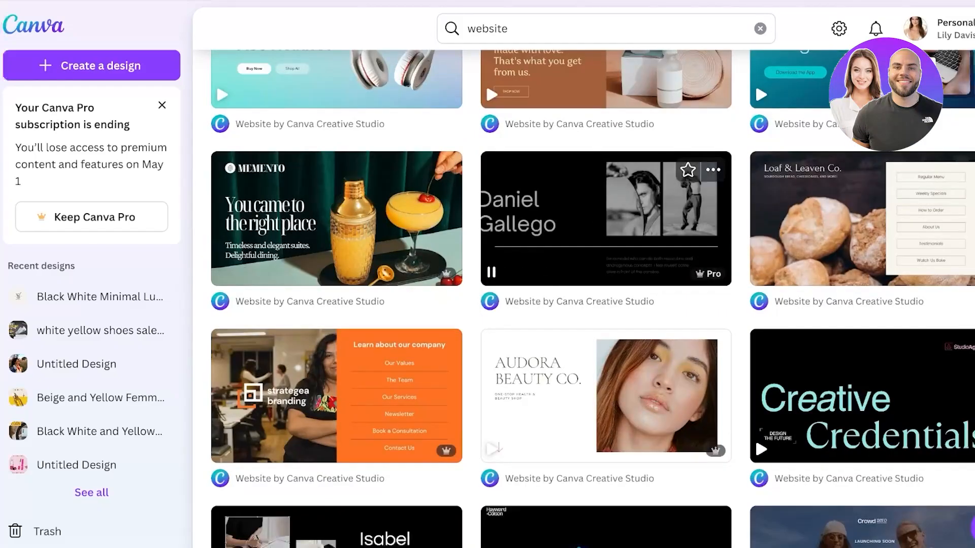
{"action": "scroll", "coordinate": [604, 218], "scroll_direction": "down", "scroll_amount": 3}
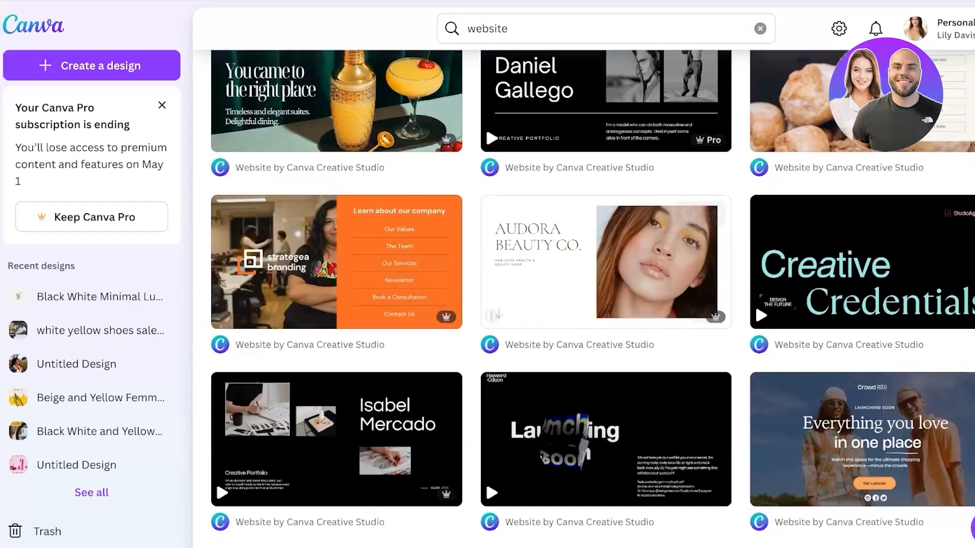
{"action": "left_click", "coordinate": [604, 259]}
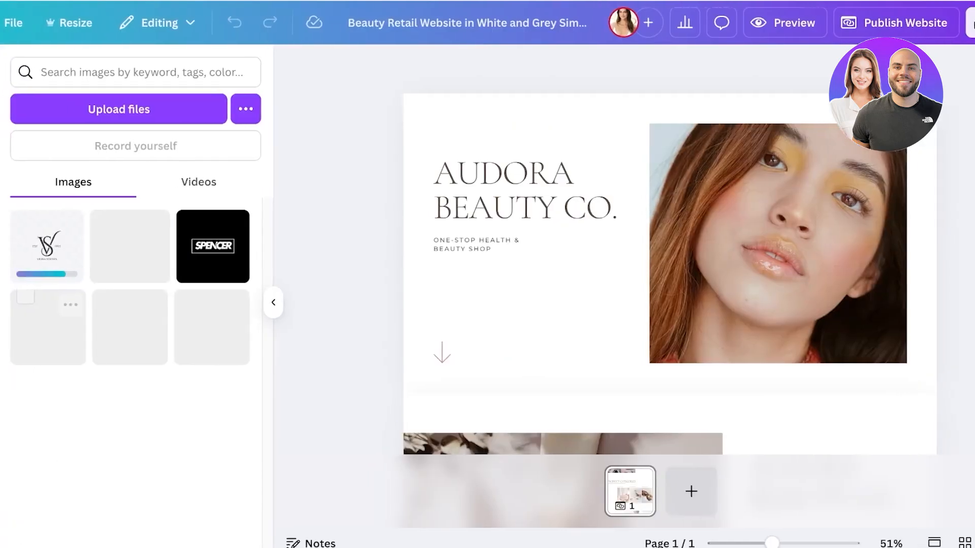
Review the template's sections from the opening banner down to the contact section
{"action": "scroll", "coordinate": [710, 304], "scroll_direction": "down", "scroll_amount": 4}
{"action": "scroll", "coordinate": [629, 284], "scroll_direction": "up", "scroll_amount": 4}
{"action": "scroll", "coordinate": [630, 285], "scroll_direction": "down", "scroll_amount": 12}
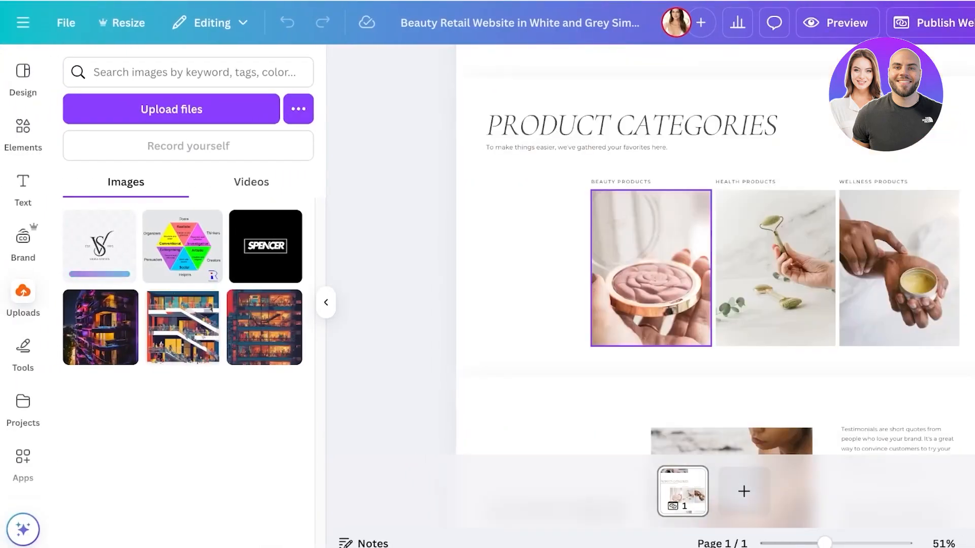
{"action": "scroll", "coordinate": [710, 284], "scroll_direction": "down", "scroll_amount": 6}
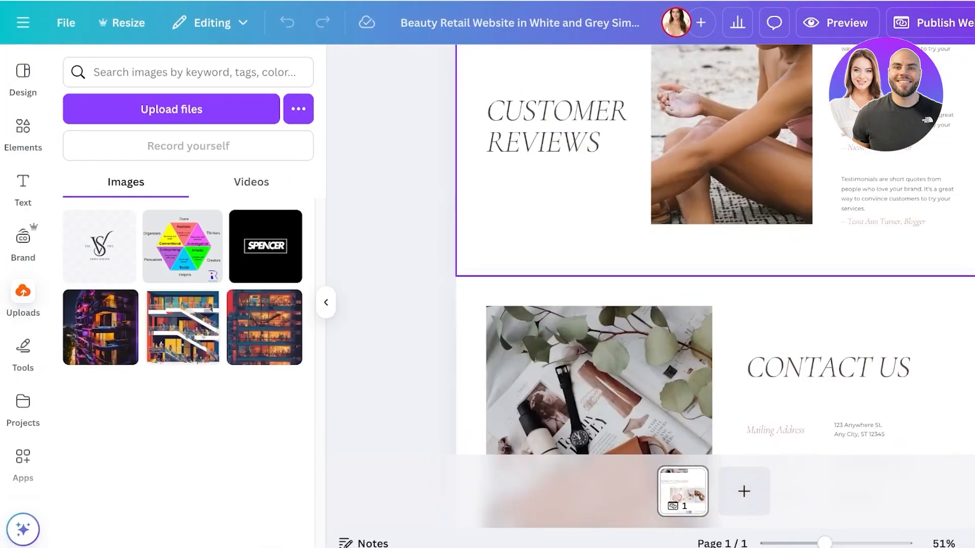
{"action": "scroll", "coordinate": [711, 285], "scroll_direction": "down", "scroll_amount": 3}
{"action": "scroll", "coordinate": [711, 285], "scroll_direction": "up", "scroll_amount": 15}
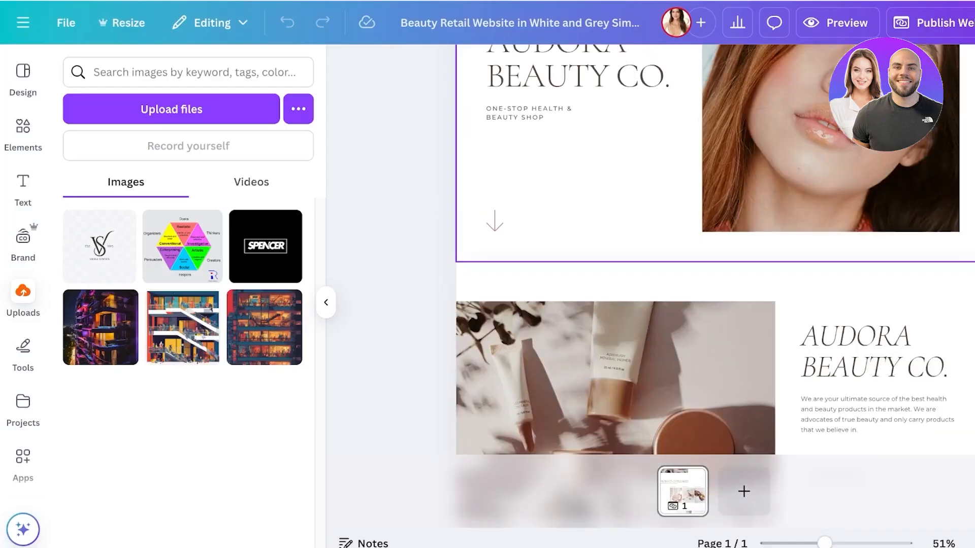
{"action": "scroll", "coordinate": [579, 190], "scroll_direction": "up", "scroll_amount": 3}
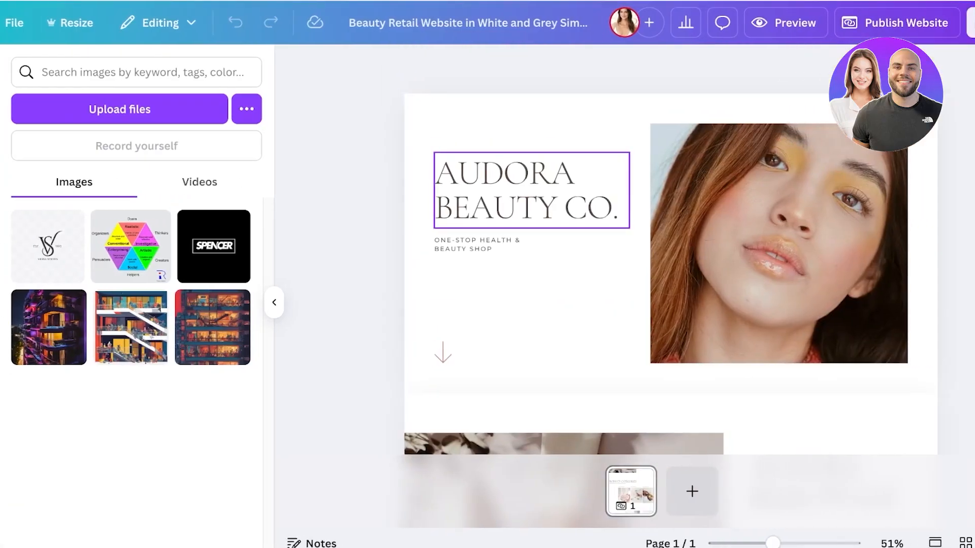
Delete the "AUDORA BEAUTY CO." heading text from the opening section
{"action": "double_click", "coordinate": [558, 192]}
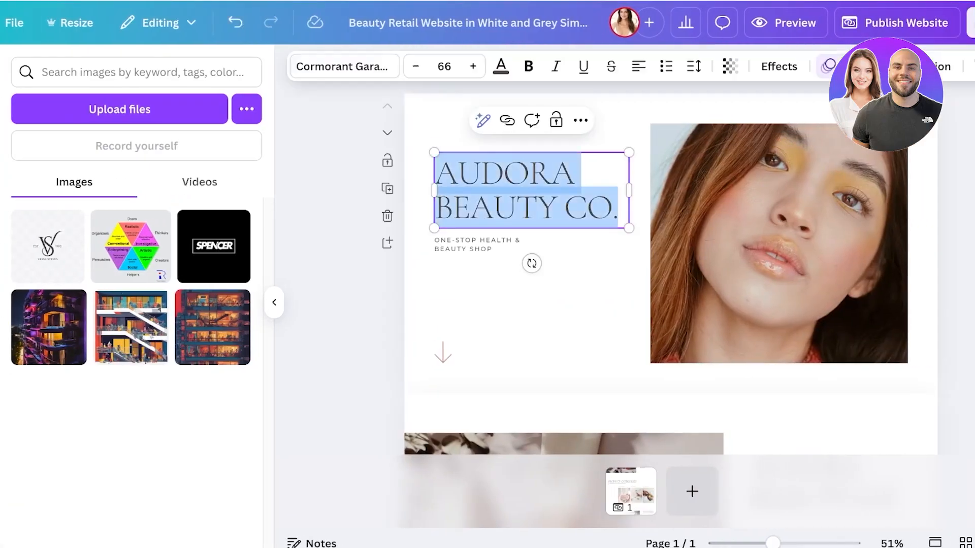
{"action": "key", "text": "BackSpace"}
{"action": "left_click", "coordinate": [335, 284]}
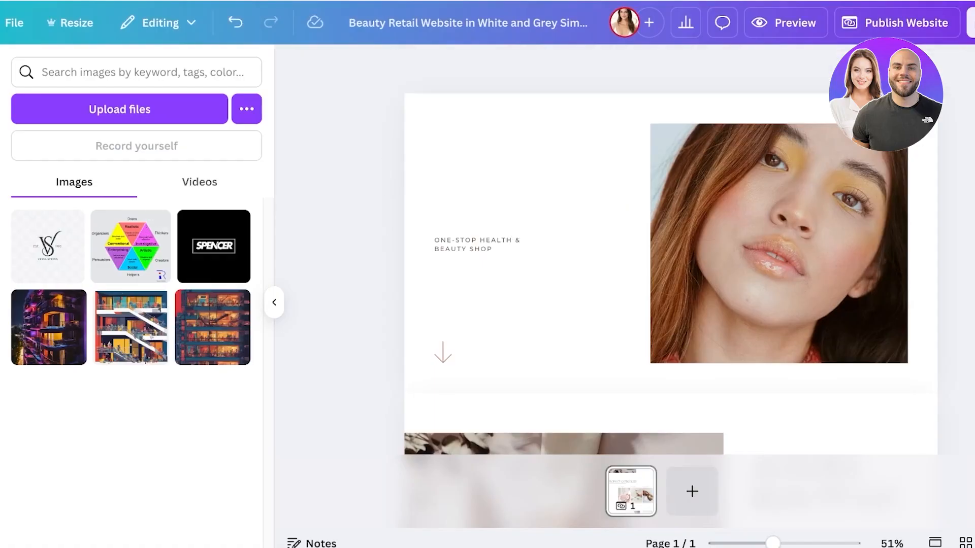
Insert the uploaded VS monogram logo beside the portrait in the opening section, enlarging it above the tagline
{"action": "left_click", "coordinate": [47, 246]}
{"action": "left_click_drag", "start_coordinate": [671, 244], "coordinate": [474, 159]}
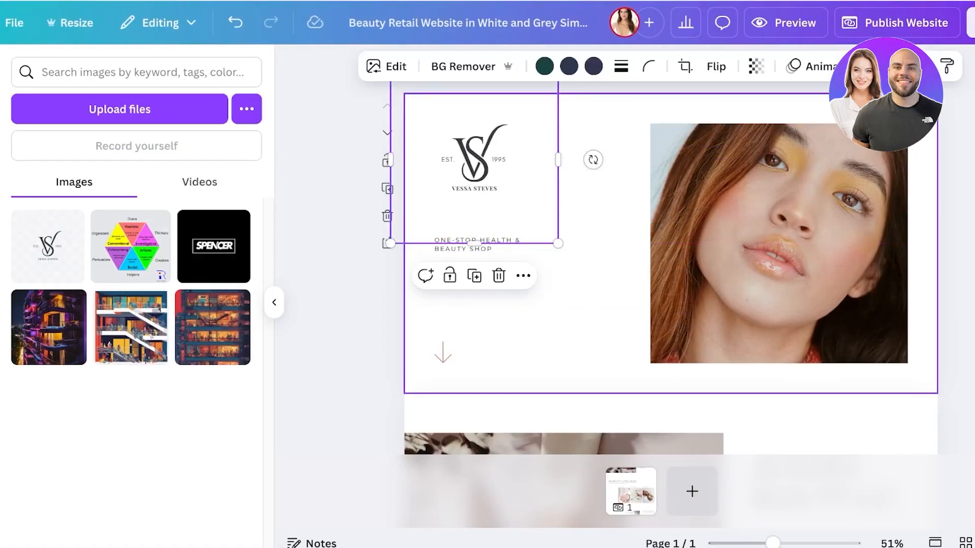
{"action": "mouse_move", "coordinate": [558, 243]}
{"action": "left_mouse_down"}
{"action": "mouse_move", "coordinate": [481, 165]}
{"action": "mouse_move", "coordinate": [587, 272]}
{"action": "mouse_move", "coordinate": [558, 241]}
{"action": "mouse_move", "coordinate": [571, 257]}
{"action": "left_mouse_up"}
{"action": "left_click_drag", "start_coordinate": [772, 543], "coordinate": [783, 543]}
{"action": "left_click_drag", "start_coordinate": [420, 193], "coordinate": [380, 163]}
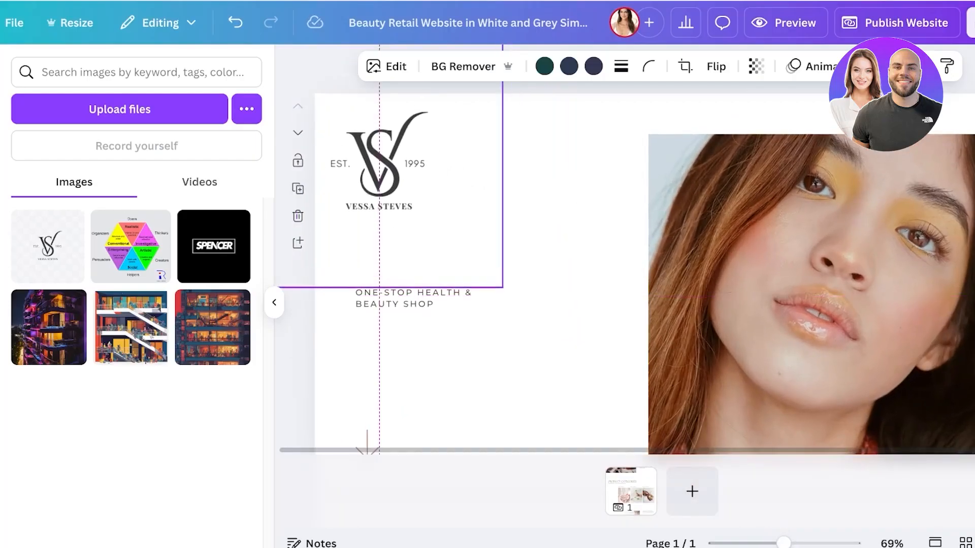
{"action": "left_click_drag", "start_coordinate": [503, 284], "coordinate": [544, 329]}
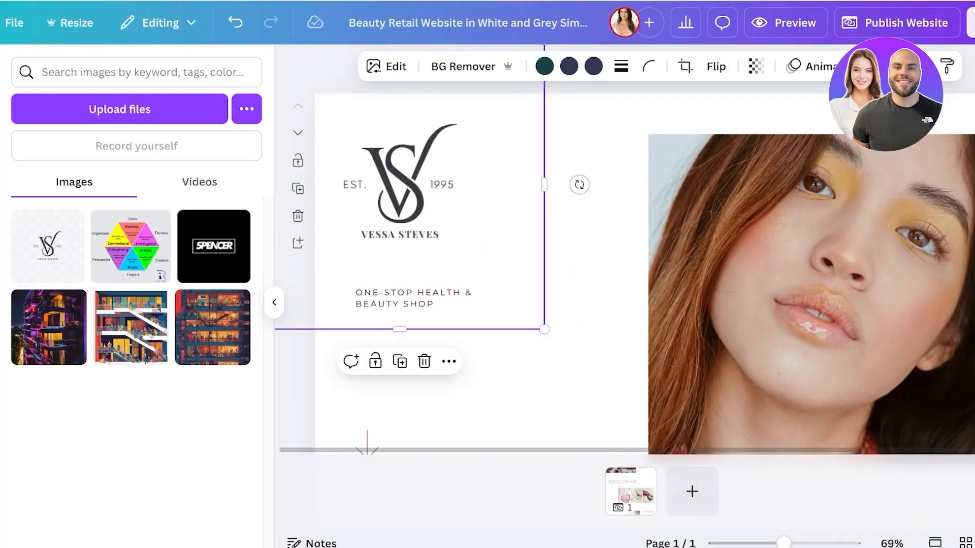
{"action": "left_click_drag", "start_coordinate": [401, 185], "coordinate": [483, 210]}
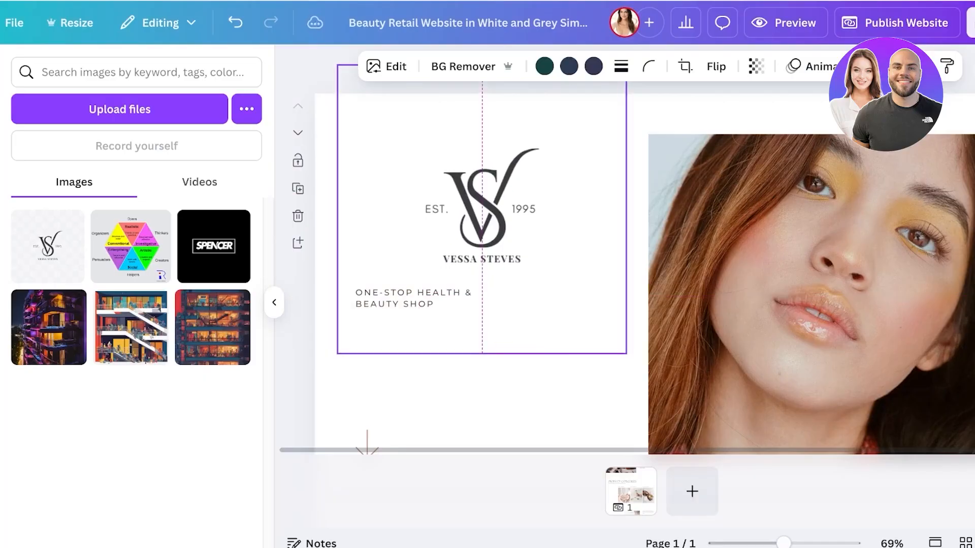
Crop the empty area under the VS logo, scale the logo down and place it just above the tagline
{"action": "mouse_move", "coordinate": [481, 354]}
{"action": "left_mouse_down"}
{"action": "mouse_move", "coordinate": [486, 233]}
{"action": "mouse_move", "coordinate": [481, 345]}
{"action": "left_mouse_up"}
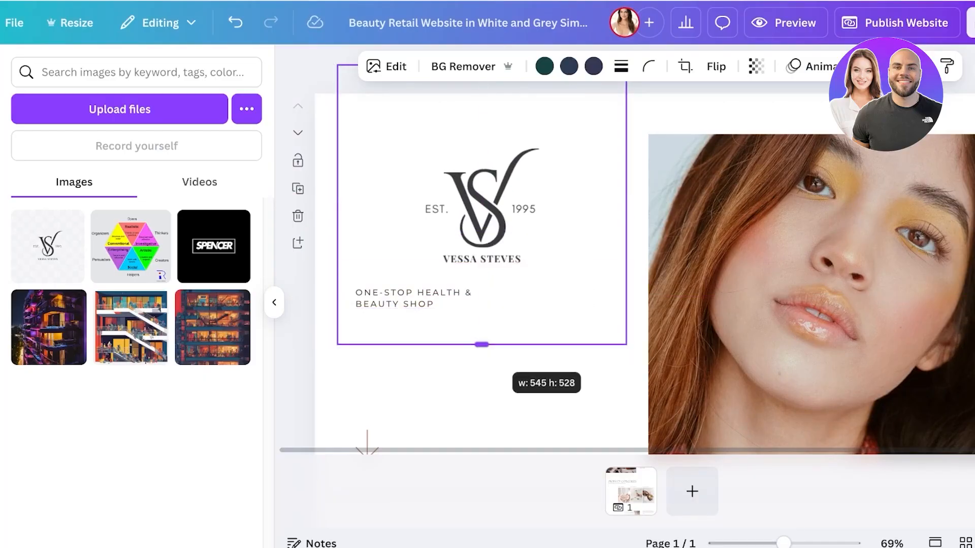
{"action": "left_click_drag", "start_coordinate": [482, 344], "coordinate": [481, 309]}
{"action": "left_click_drag", "start_coordinate": [626, 309], "coordinate": [544, 240]}
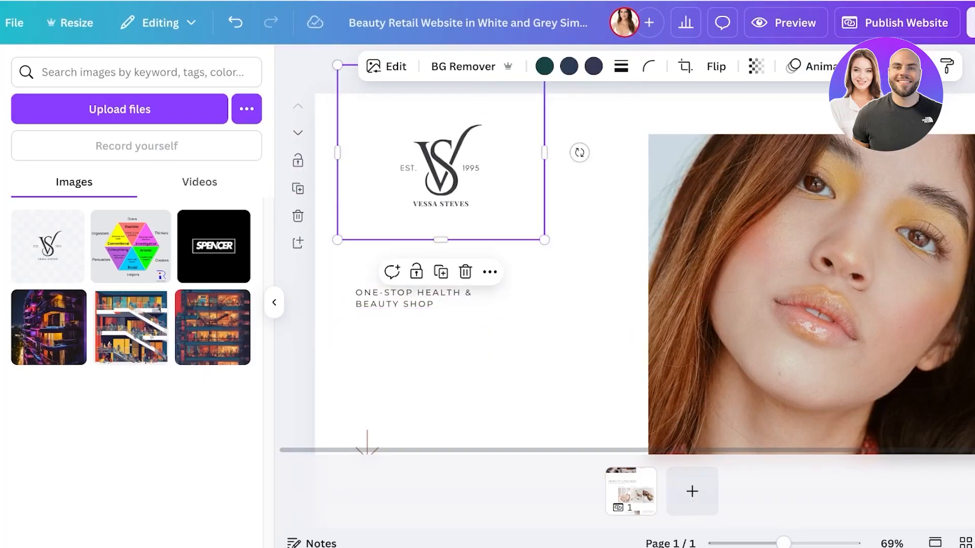
{"action": "left_click_drag", "start_coordinate": [442, 193], "coordinate": [467, 241]}
Move the "ONE-STOP HEALTH & BEAUTY SHOP" tagline so it sits beneath the VS logo
{"action": "left_click", "coordinate": [447, 297]}
{"action": "left_click_drag", "start_coordinate": [447, 297], "coordinate": [465, 307]}
{"action": "left_click_drag", "start_coordinate": [784, 543], "coordinate": [776, 544]}
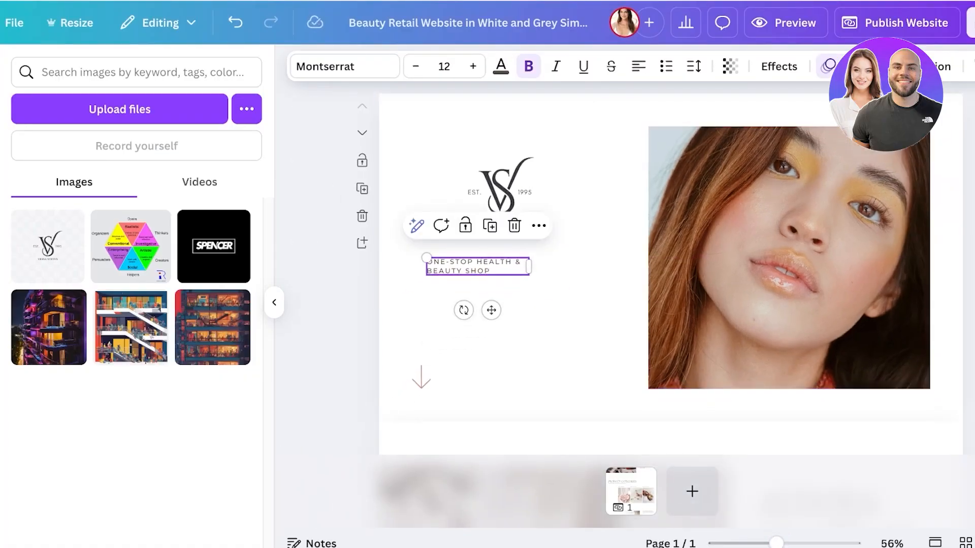
{"action": "left_click", "coordinate": [326, 304]}
Delete the beauty, health and wellness images from the Product Categories section
{"action": "scroll", "coordinate": [655, 285], "scroll_direction": "down", "scroll_amount": 10}
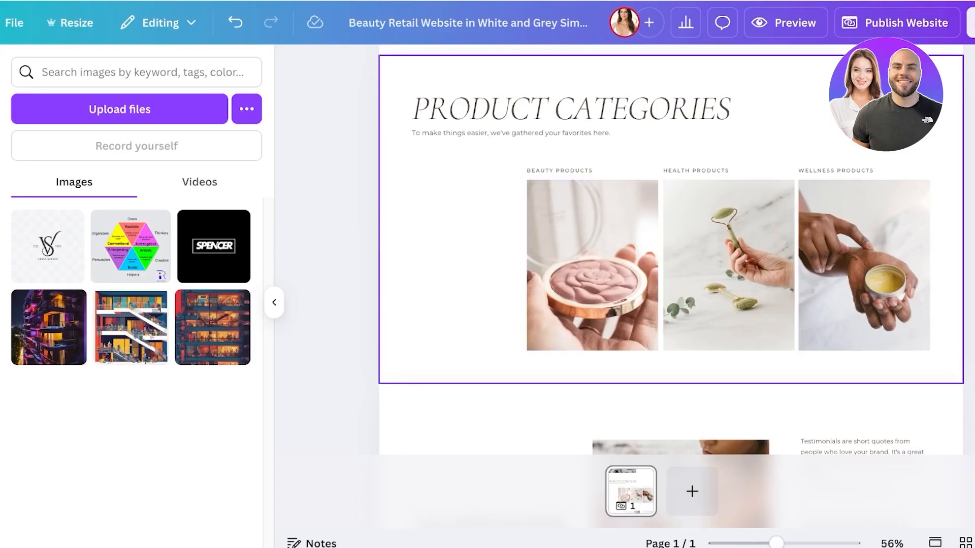
{"action": "left_click", "coordinate": [592, 265]}
{"action": "key", "text": "Delete"}
{"action": "left_click", "coordinate": [728, 265]}
{"action": "key", "text": "Delete"}
{"action": "left_click", "coordinate": [864, 265]}
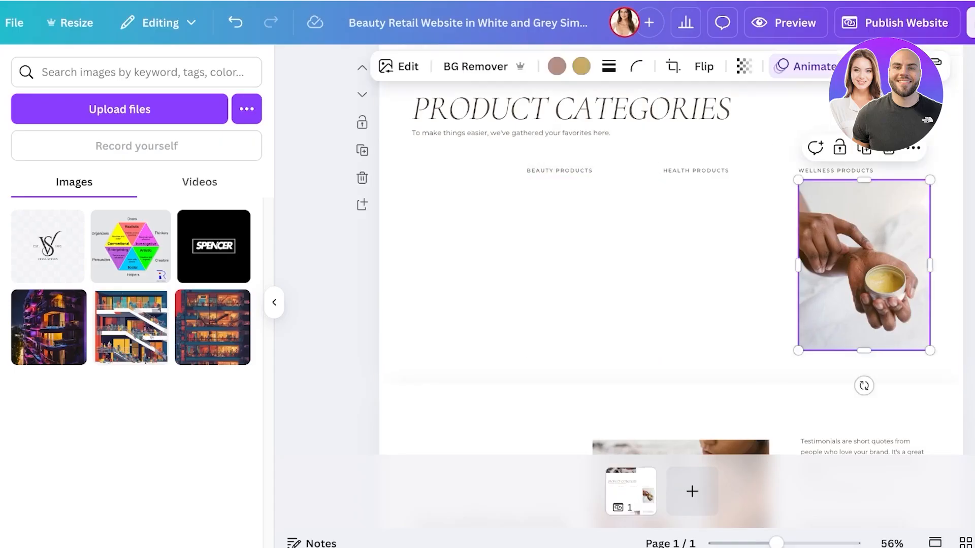
{"action": "key", "text": "Delete"}
Change the "PRODUCT CATEGORIES" heading to "BUY THE BEST" and clear the "BEAUTY PRODUCTS" label
{"action": "double_click", "coordinate": [571, 109]}
{"action": "type", "text": "P"}
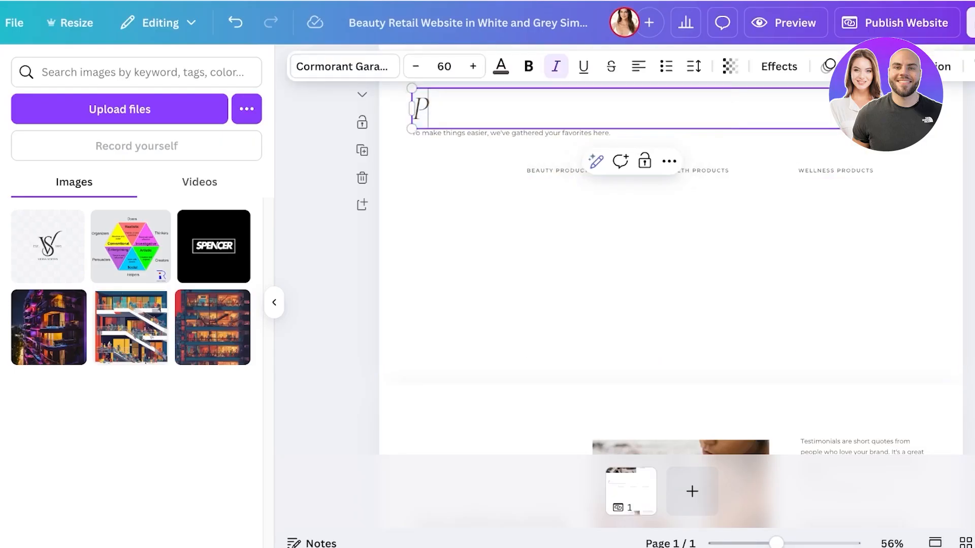
{"action": "key", "text": "BackSpace"}
{"action": "type", "text": "BUY THE BES"}
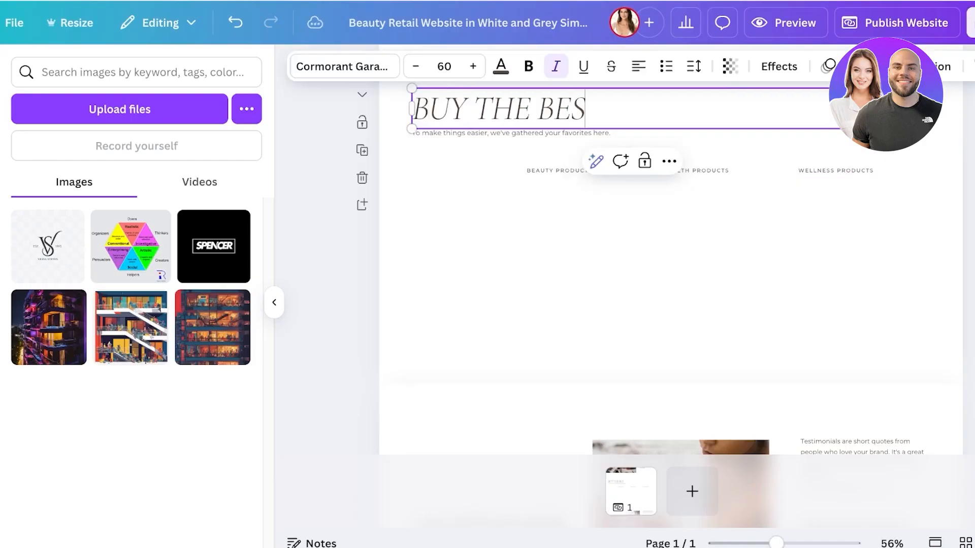
{"action": "type", "text": "T"}
{"action": "left_click", "coordinate": [558, 219]}
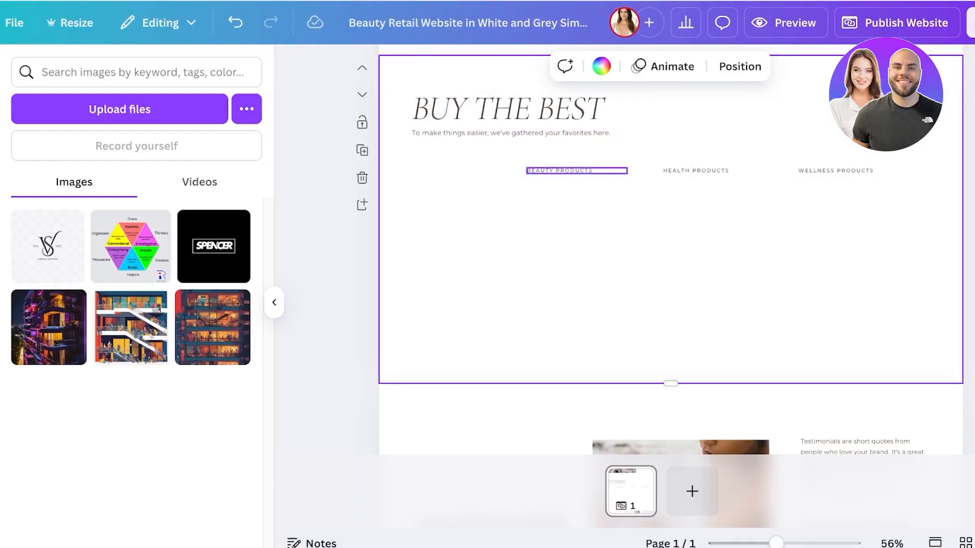
{"action": "double_click", "coordinate": [528, 170]}
{"action": "key", "text": "BackSpace"}
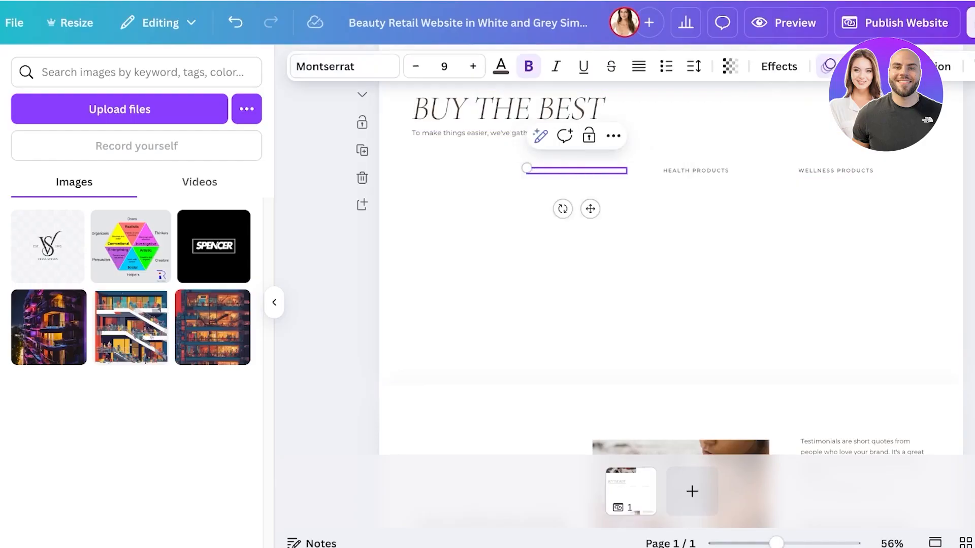
Add the uploaded lip gloss photo to the "BUY THE BEST" section, placing it below the heading
{"action": "left_click", "coordinate": [1, 124]}
{"action": "left_click", "coordinate": [136, 72]}
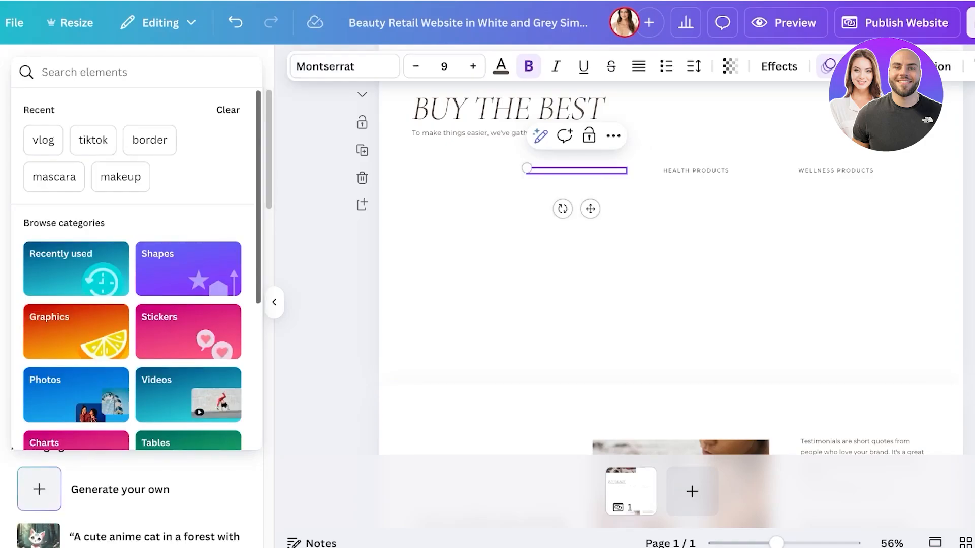
{"action": "left_click", "coordinate": [1, 284]}
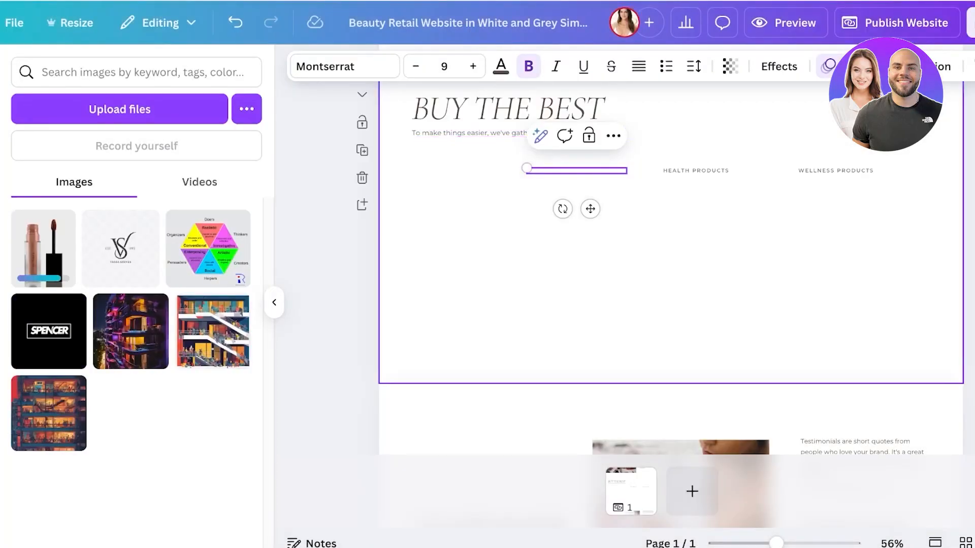
{"action": "left_click", "coordinate": [43, 249]}
{"action": "left_click_drag", "start_coordinate": [671, 220], "coordinate": [510, 249]}
Turn the "HEALTH PRODUCTS" label into the caption "THE PERFECT NUDE" under the lip gloss photo, and delete the "WELLNESS PRODUCTS" label
{"action": "double_click", "coordinate": [695, 170]}
{"action": "key", "text": "BackSpace"}
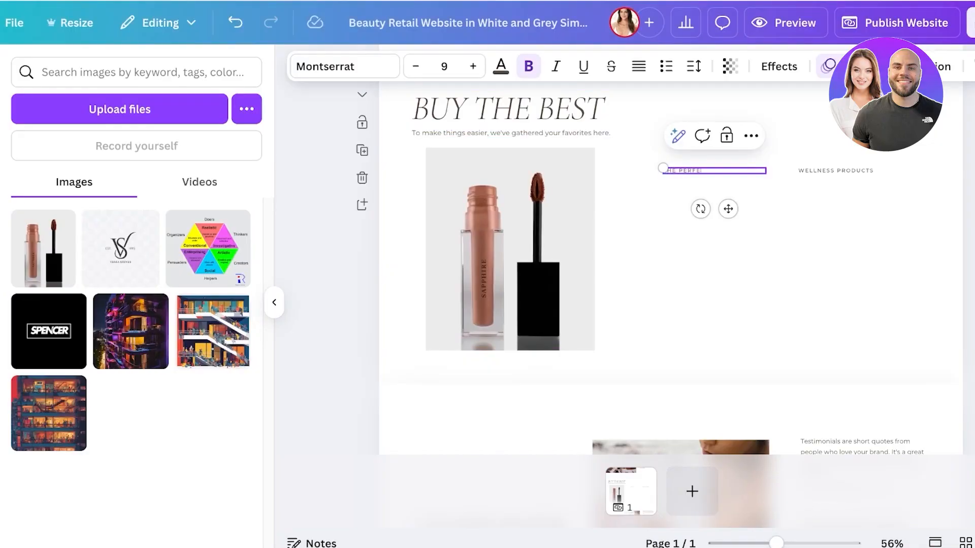
{"action": "type", "text": "THE PERFECT NUDE"}
{"action": "left_click_drag", "start_coordinate": [728, 208], "coordinate": [508, 402]}
{"action": "left_click", "coordinate": [837, 171]}
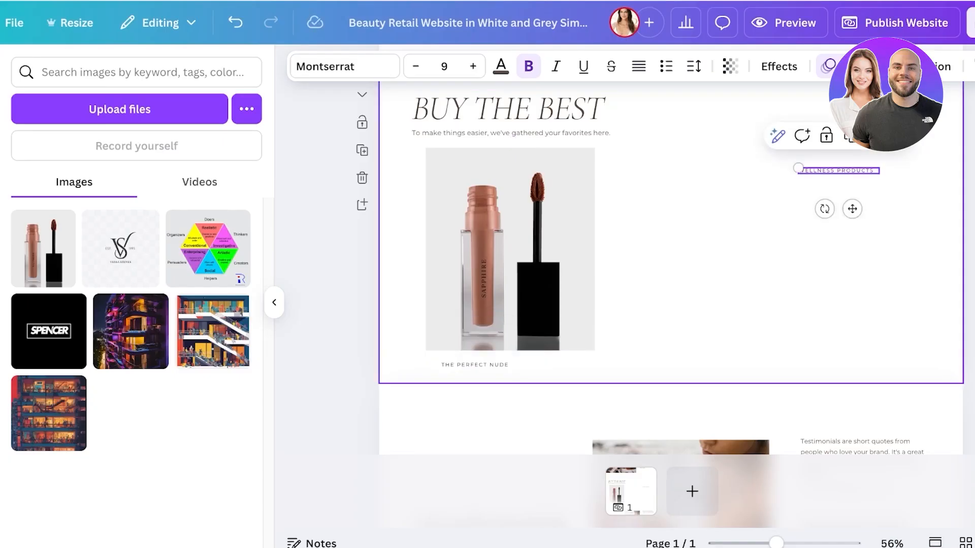
{"action": "key", "text": "Delete"}
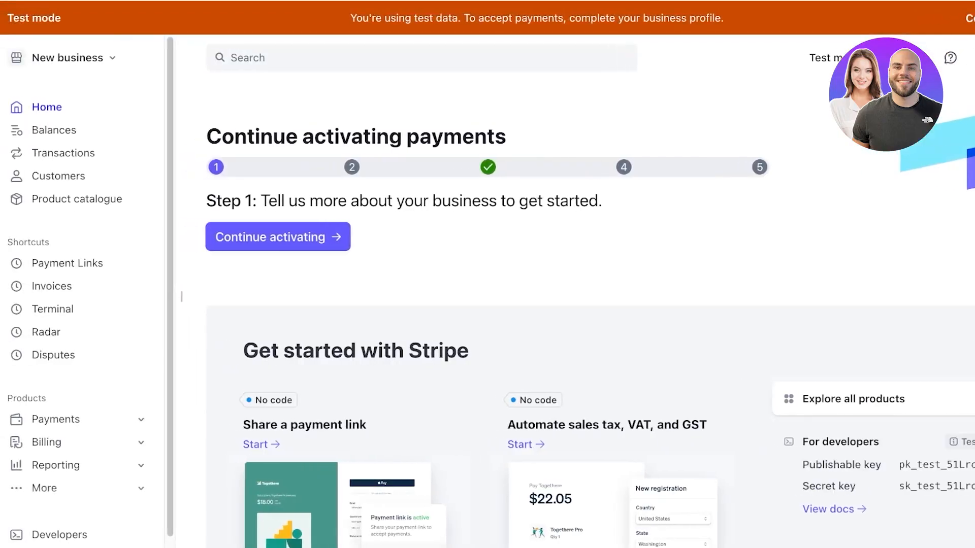
In the Stripe test account, go to the product catalogue and begin adding a product
{"action": "scroll", "coordinate": [590, 315], "scroll_direction": "down", "scroll_amount": 1}
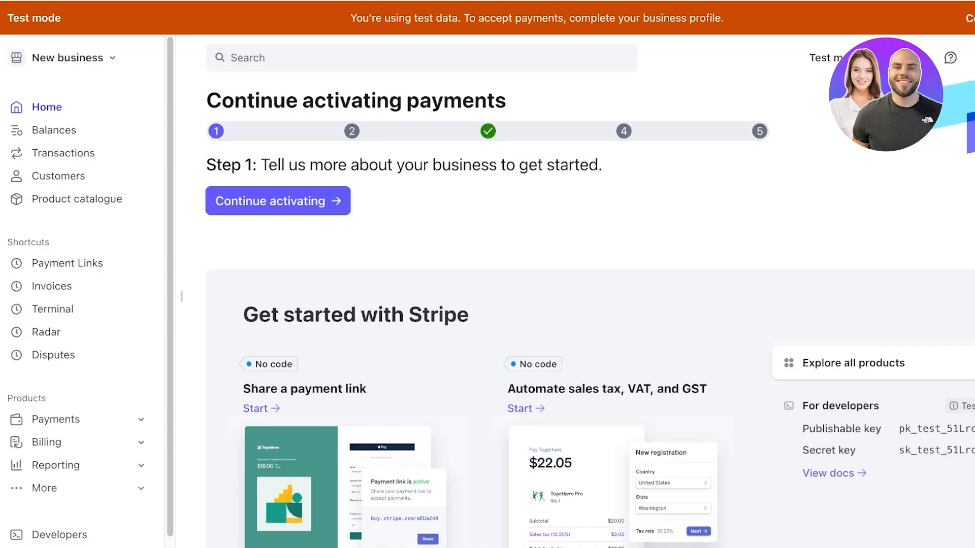
{"action": "scroll", "coordinate": [181, 296], "scroll_direction": "down", "scroll_amount": 5}
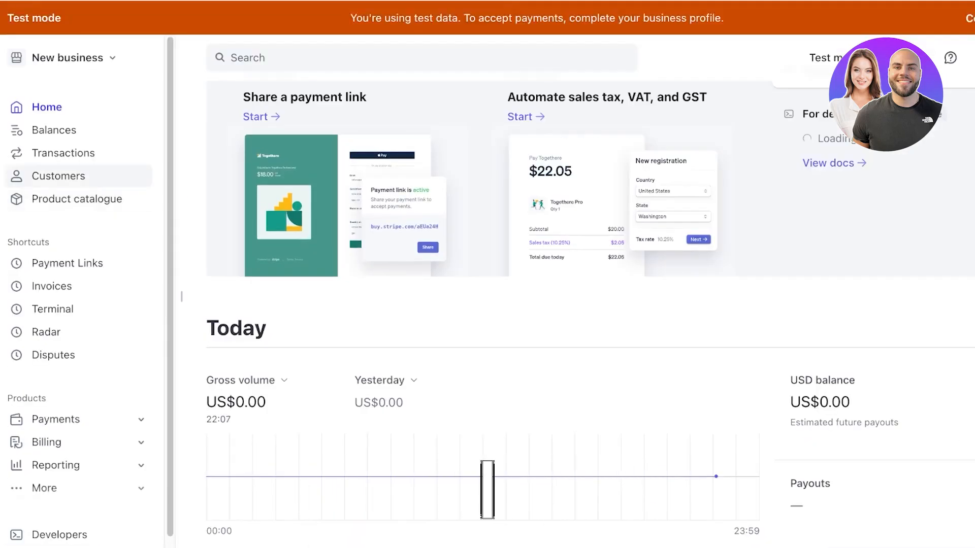
{"action": "scroll", "coordinate": [91, 172], "scroll_direction": "down", "scroll_amount": 1}
{"action": "scroll", "coordinate": [92, 173], "scroll_direction": "up", "scroll_amount": 1}
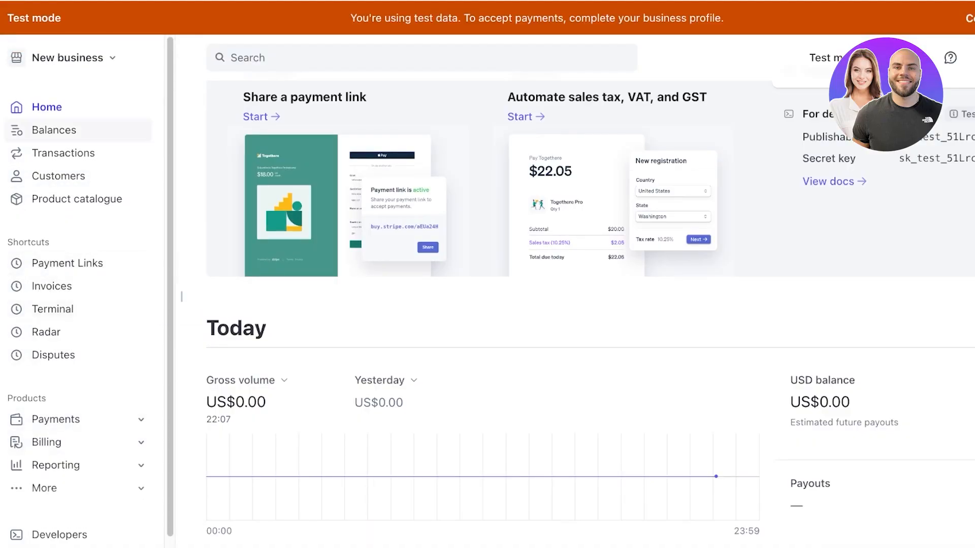
{"action": "left_click", "coordinate": [76, 199]}
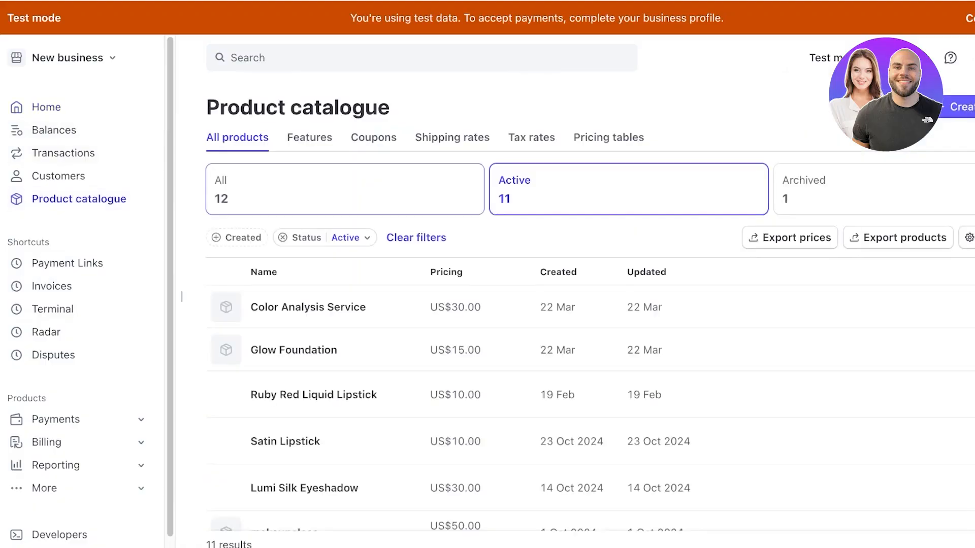
{"action": "left_click", "coordinate": [959, 107]}
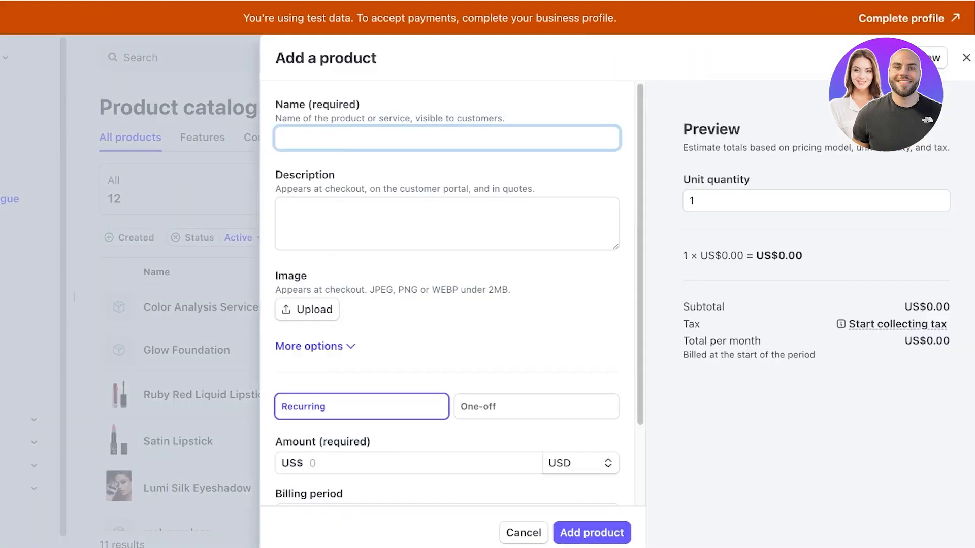
Name the product "Nude Lipstick" and upload the lip gloss photo as its image
{"action": "type", "text": "Nude Lipstick"}
{"action": "left_click", "coordinate": [307, 310]}
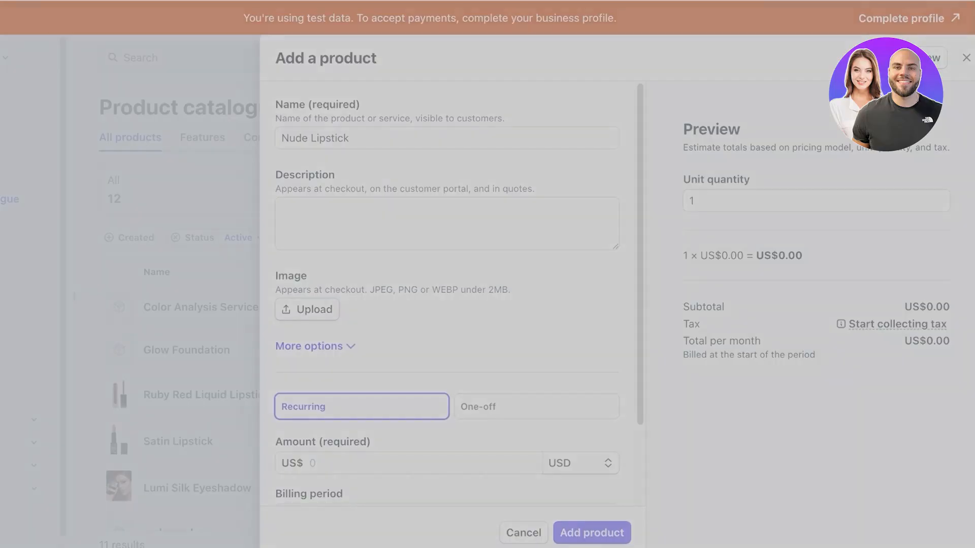
{"action": "scroll", "coordinate": [447, 305], "scroll_direction": "down", "scroll_amount": 1}
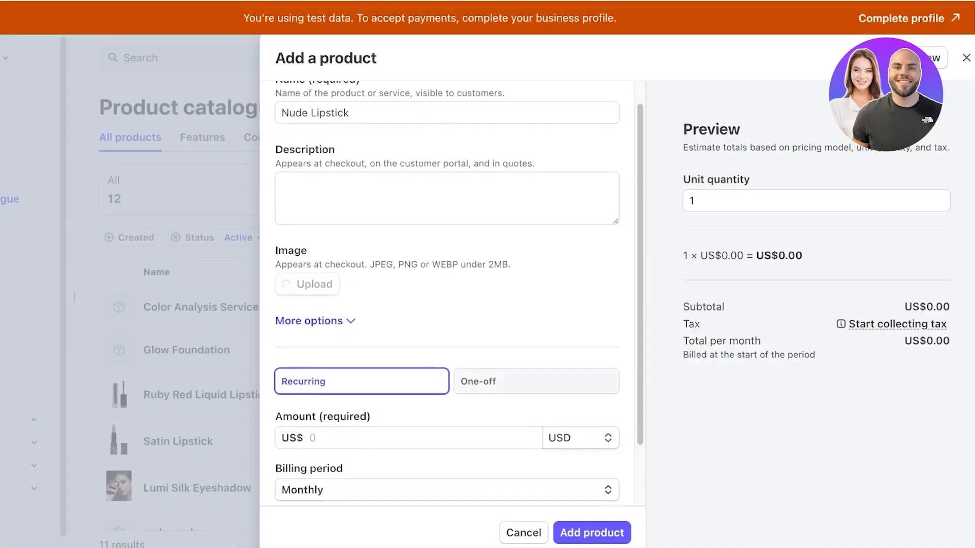
{"action": "scroll", "coordinate": [447, 305], "scroll_direction": "down", "scroll_amount": 1}
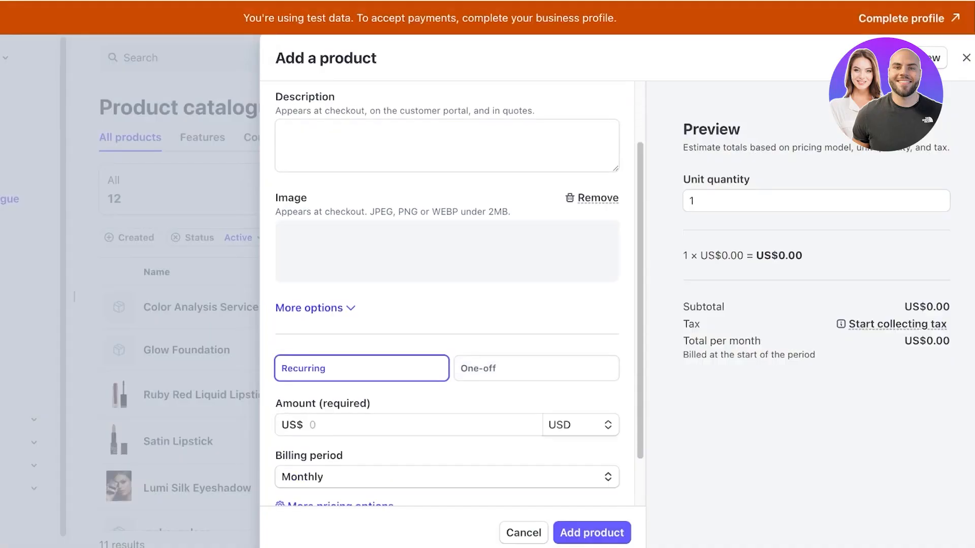
Set the product's pricing to one-off at US$10.00 and add it to the catalogue
{"action": "left_click", "coordinate": [536, 368]}
{"action": "scroll", "coordinate": [536, 369], "scroll_direction": "down", "scroll_amount": 1}
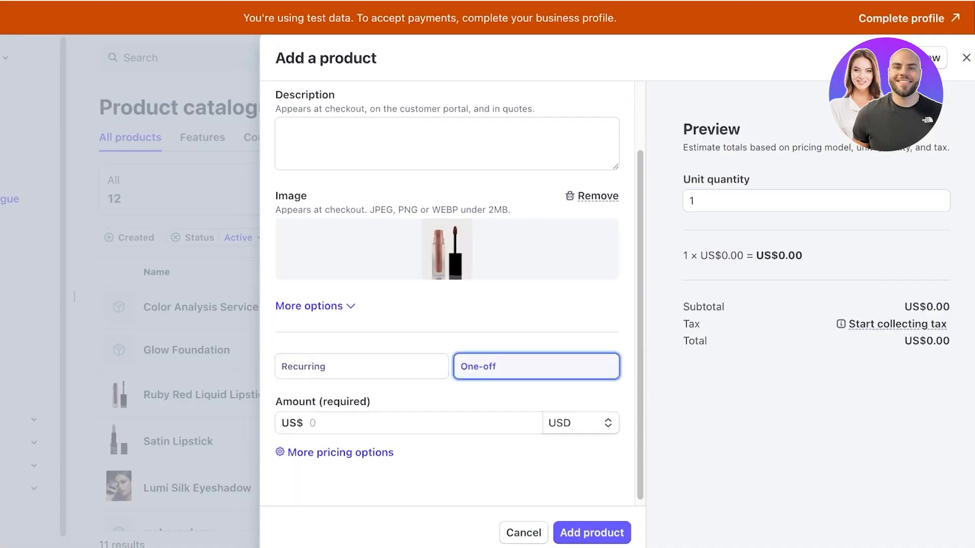
{"action": "left_click", "coordinate": [311, 423]}
{"action": "type", "text": "10"}
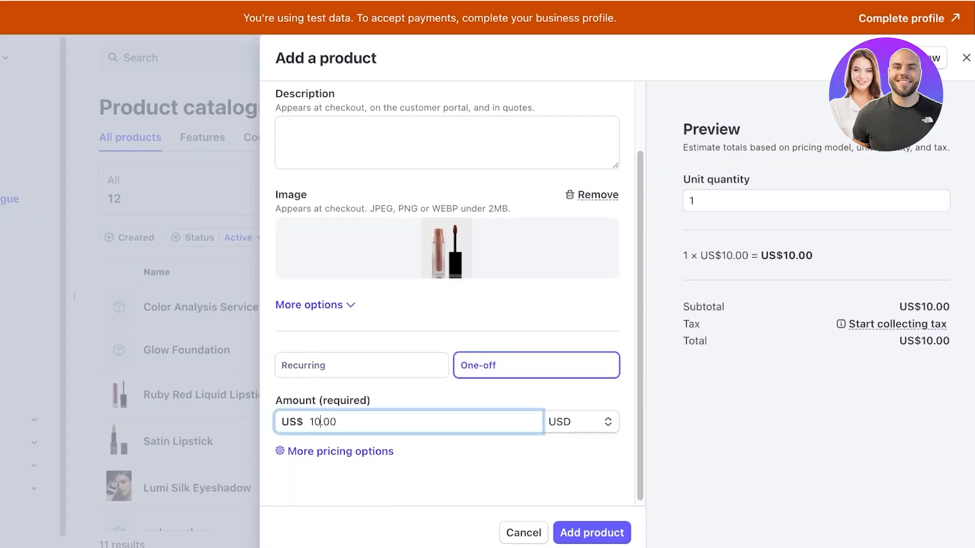
{"action": "left_click", "coordinate": [457, 480]}
{"action": "left_click", "coordinate": [591, 533]}
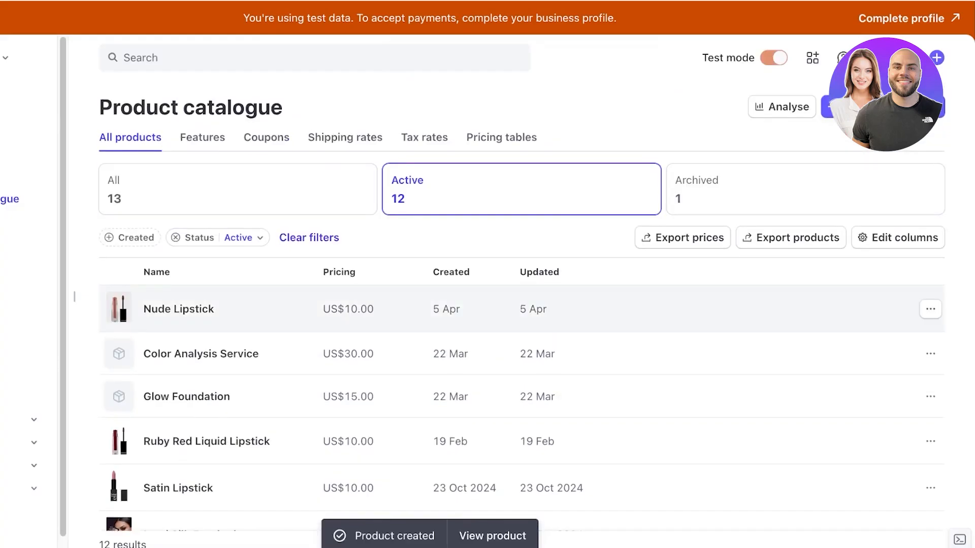
Review the Nude Lipstick product's edit form, detail page and available product actions without changing anything
{"action": "left_click", "coordinate": [929, 308]}
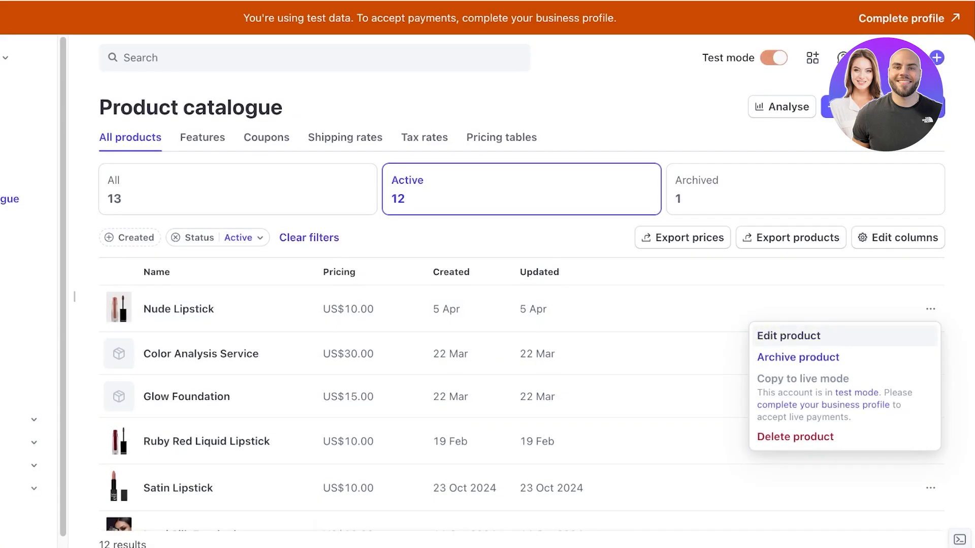
{"action": "left_click", "coordinate": [789, 335]}
{"action": "scroll", "coordinate": [787, 305], "scroll_direction": "down", "scroll_amount": 2}
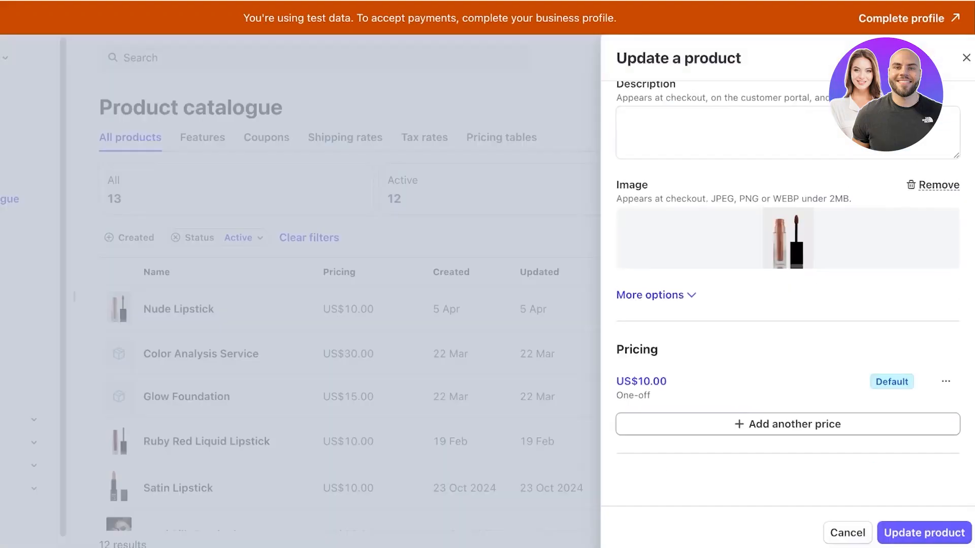
{"action": "left_click", "coordinate": [848, 533]}
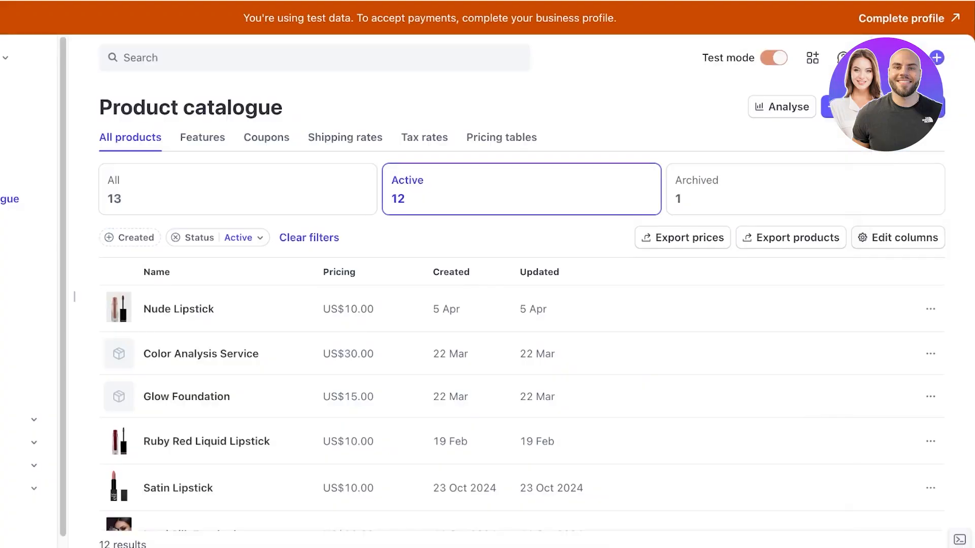
{"action": "left_click", "coordinate": [178, 309]}
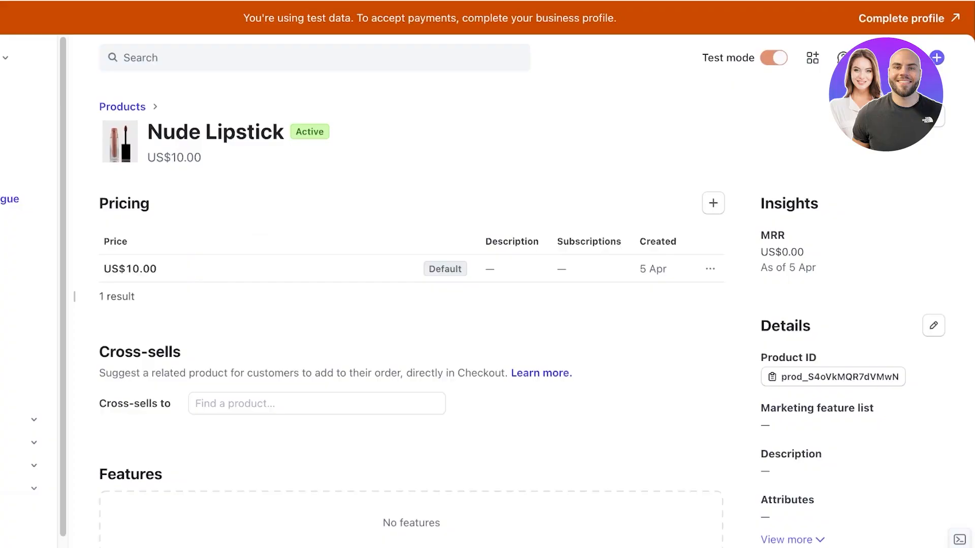
{"action": "scroll", "coordinate": [411, 284], "scroll_direction": "down", "scroll_amount": 7}
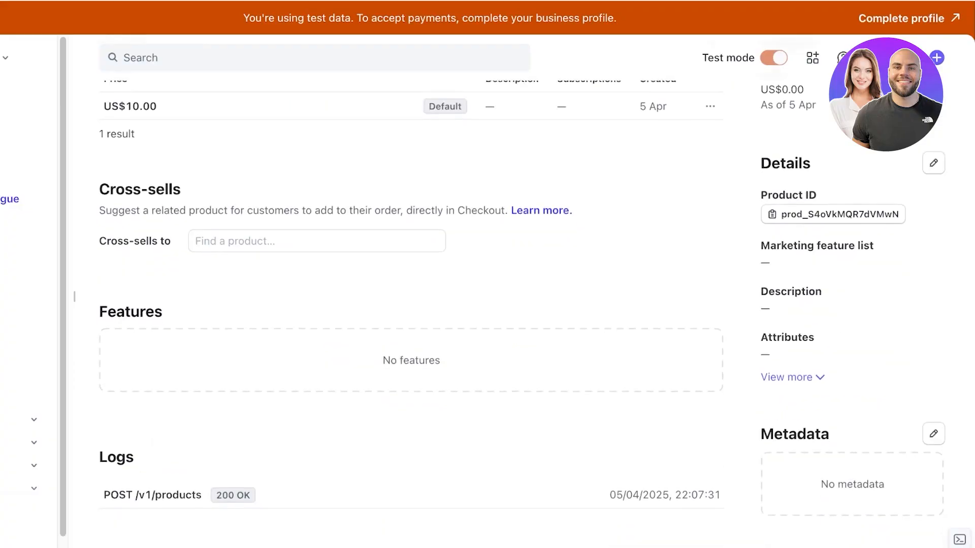
{"action": "scroll", "coordinate": [411, 292], "scroll_direction": "up", "scroll_amount": 7}
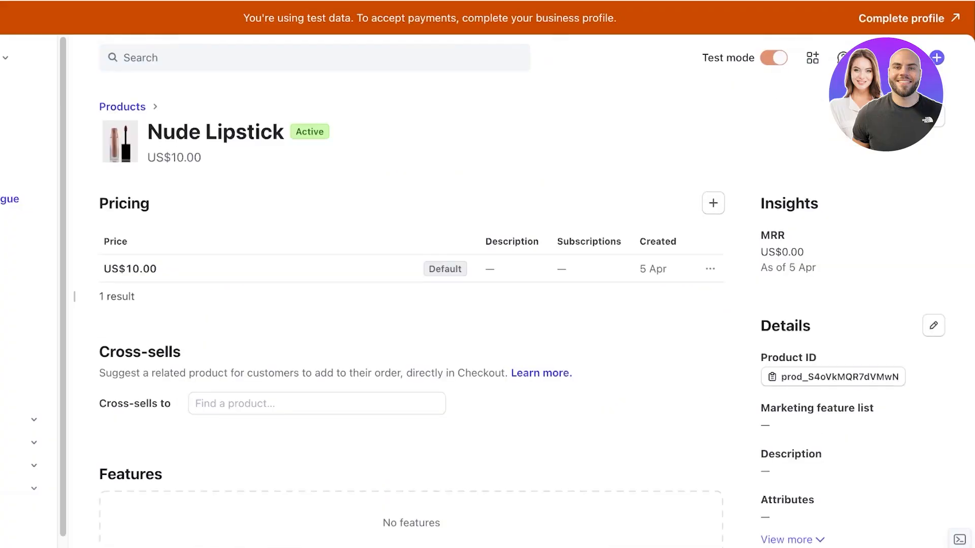
{"action": "left_click", "coordinate": [933, 117]}
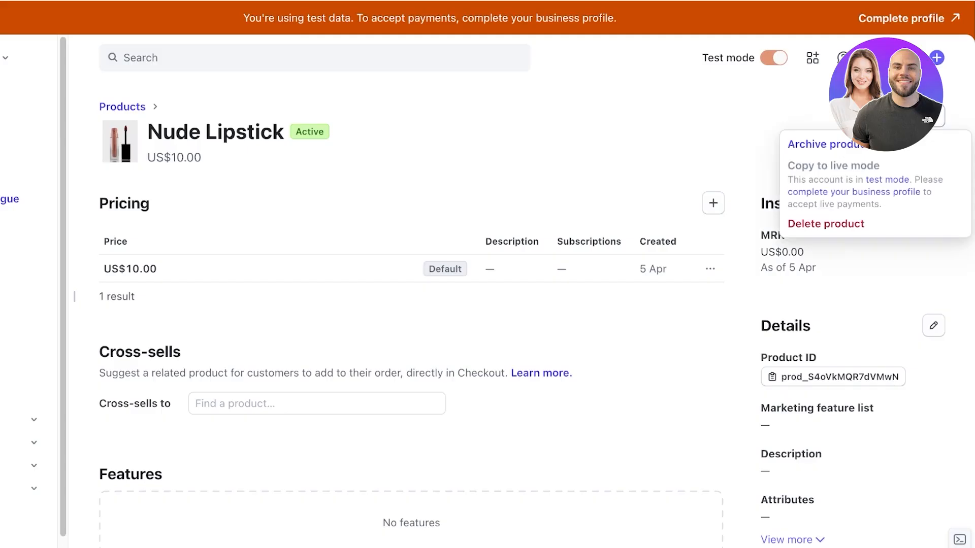
{"action": "left_click", "coordinate": [933, 116]}
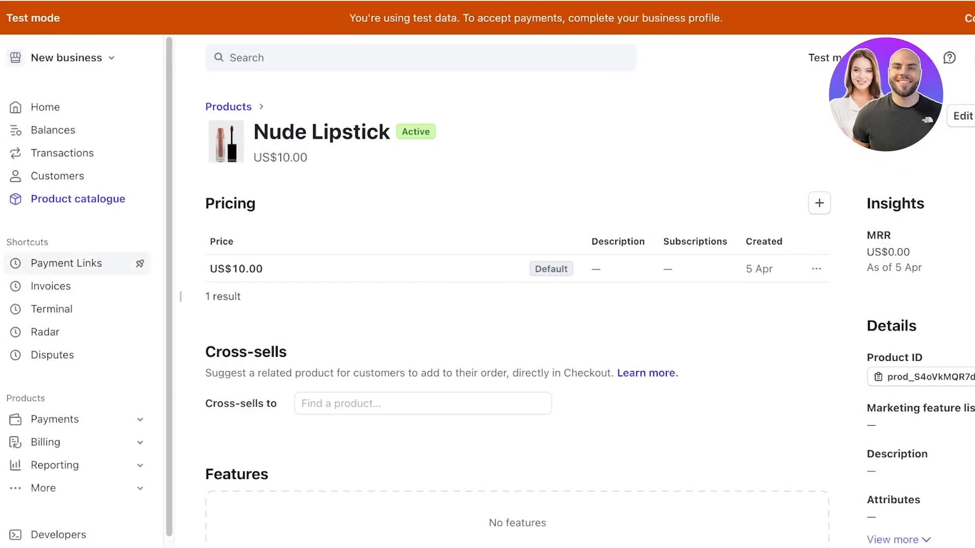
Start a new payment link for the US$10.00 Nude Lipstick product and let customers adjust its quantity
{"action": "left_click", "coordinate": [66, 263]}
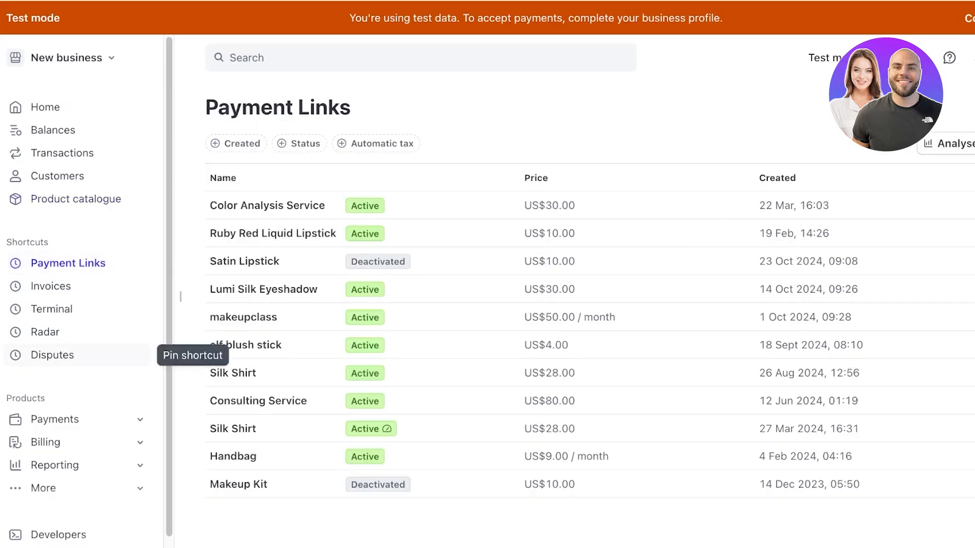
{"action": "left_click", "coordinate": [55, 419]}
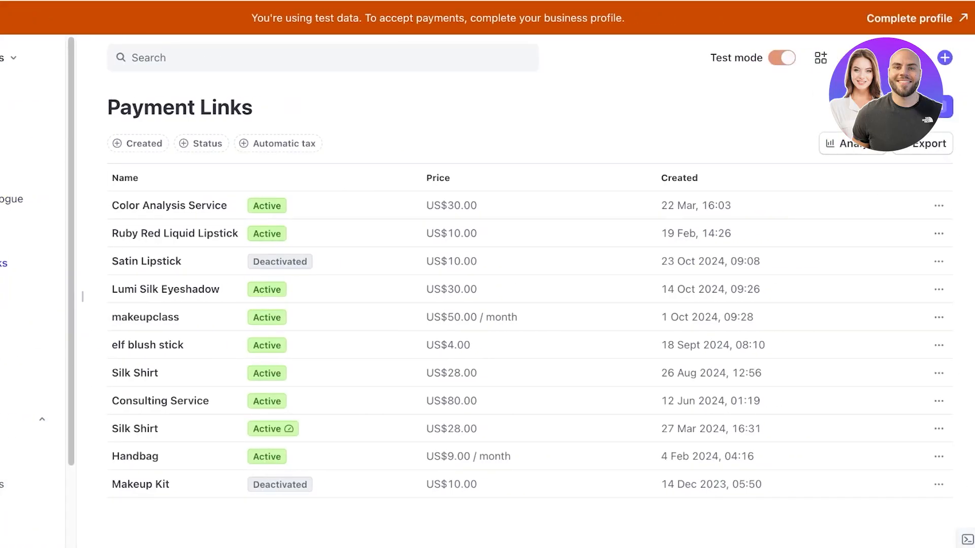
{"action": "left_click", "coordinate": [921, 107]}
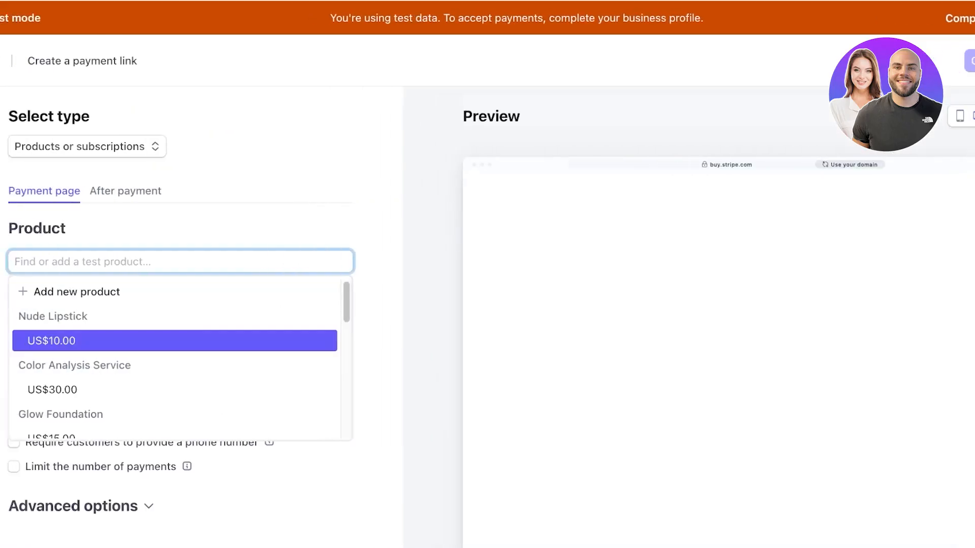
{"action": "key", "text": "Return"}
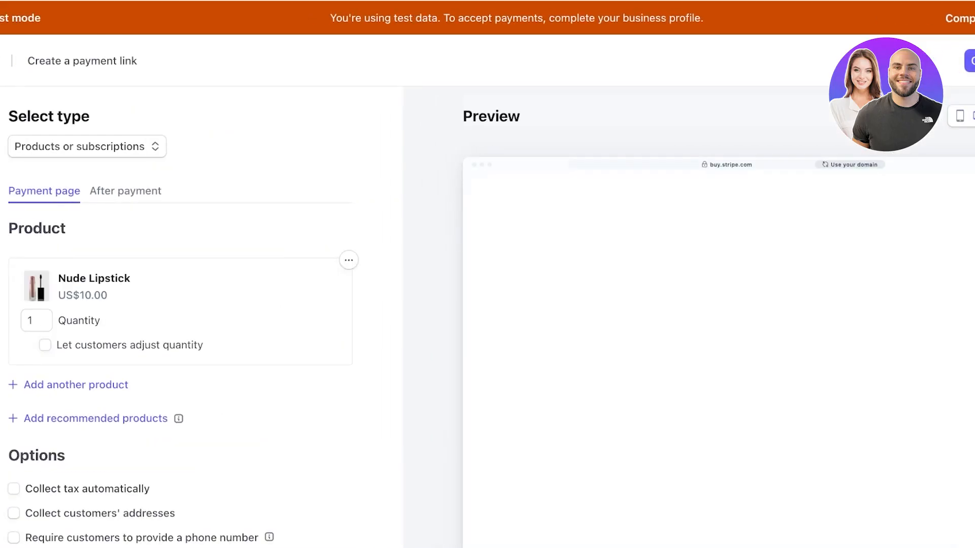
{"action": "left_click", "coordinate": [46, 345]}
{"action": "scroll", "coordinate": [76, 274], "scroll_direction": "down", "scroll_amount": 3}
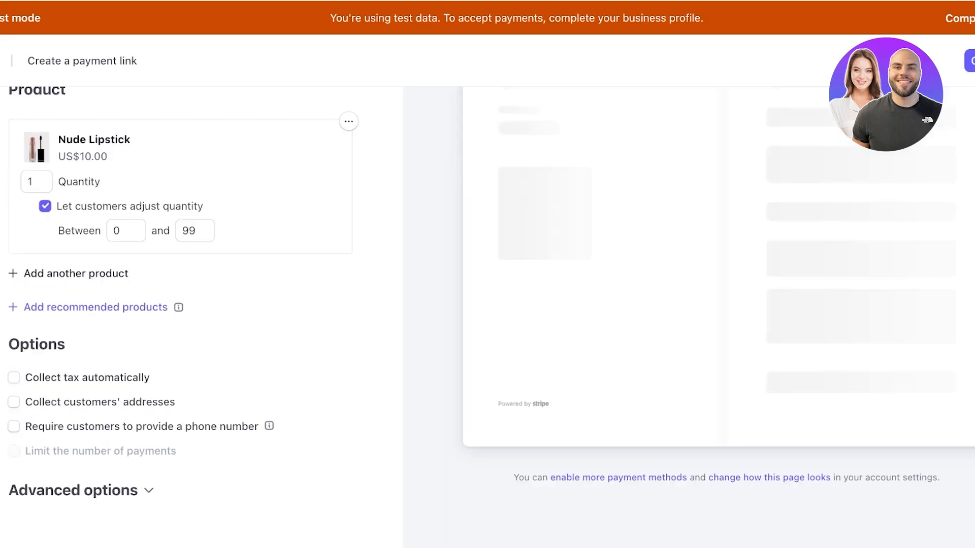
{"action": "left_click", "coordinate": [76, 273]}
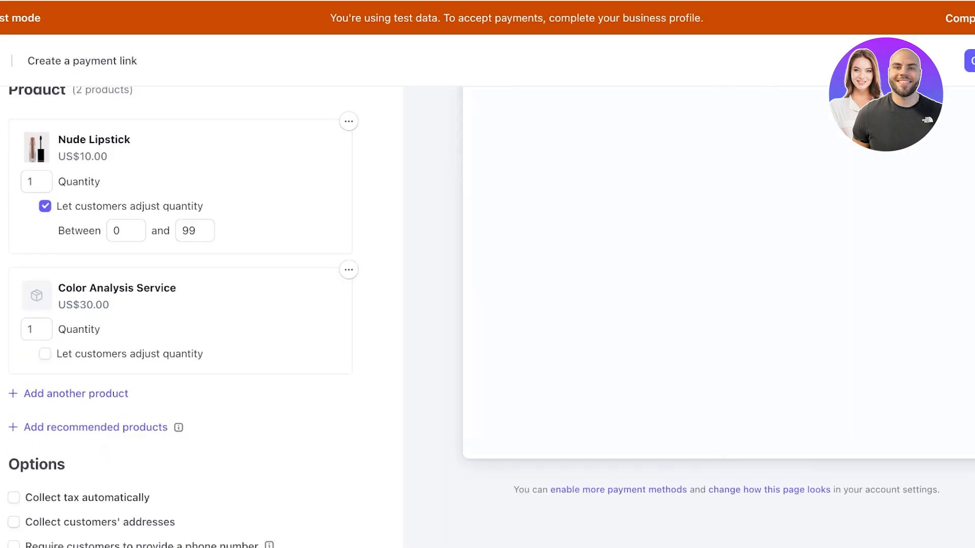
{"action": "left_click", "coordinate": [348, 269]}
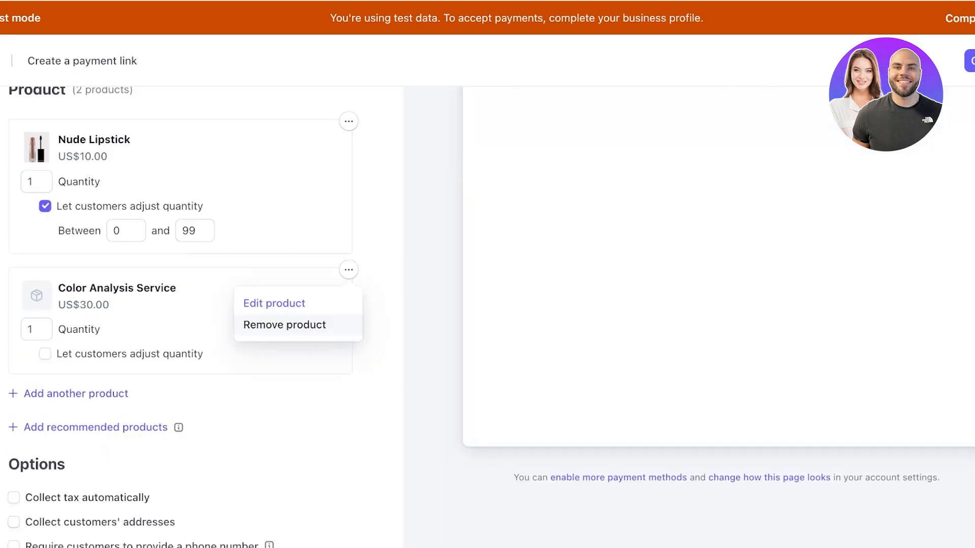
{"action": "left_click", "coordinate": [283, 322]}
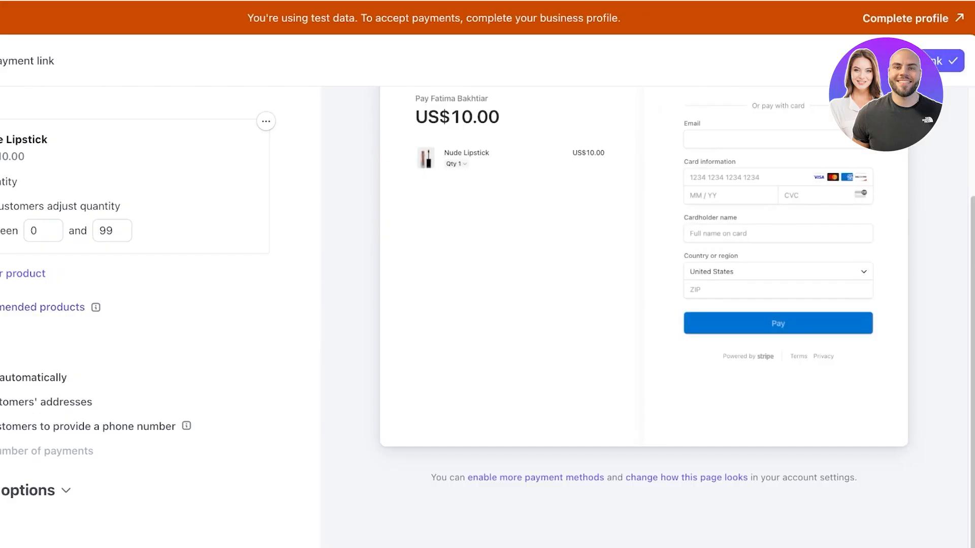
Create the Nude Lipstick payment link and copy the code of its buy button to the clipboard
{"action": "scroll", "coordinate": [508, 305], "scroll_direction": "up", "scroll_amount": 3}
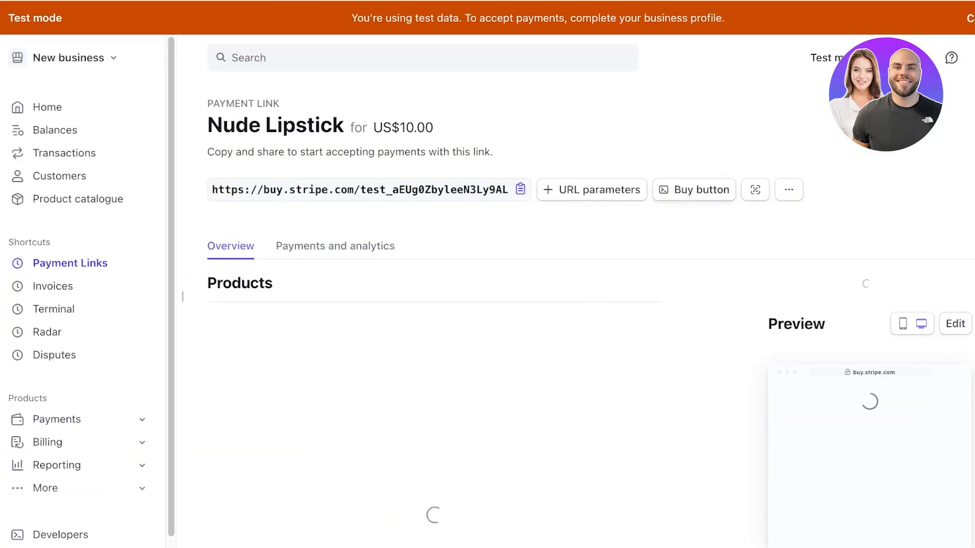
{"action": "left_click", "coordinate": [694, 190]}
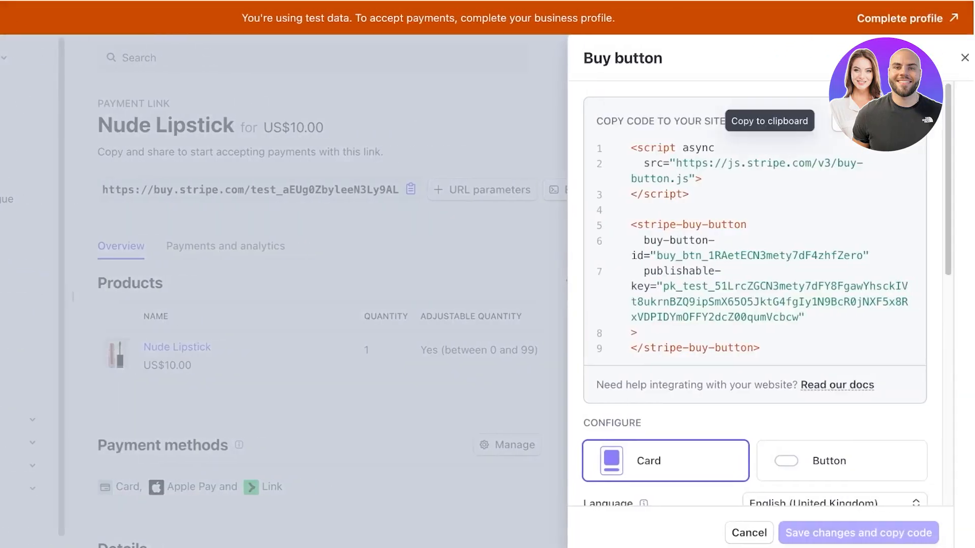
{"action": "left_click", "coordinate": [872, 121]}
{"action": "scroll", "coordinate": [756, 295], "scroll_direction": "down", "scroll_amount": 7}
{"action": "scroll", "coordinate": [756, 294], "scroll_direction": "up", "scroll_amount": 4}
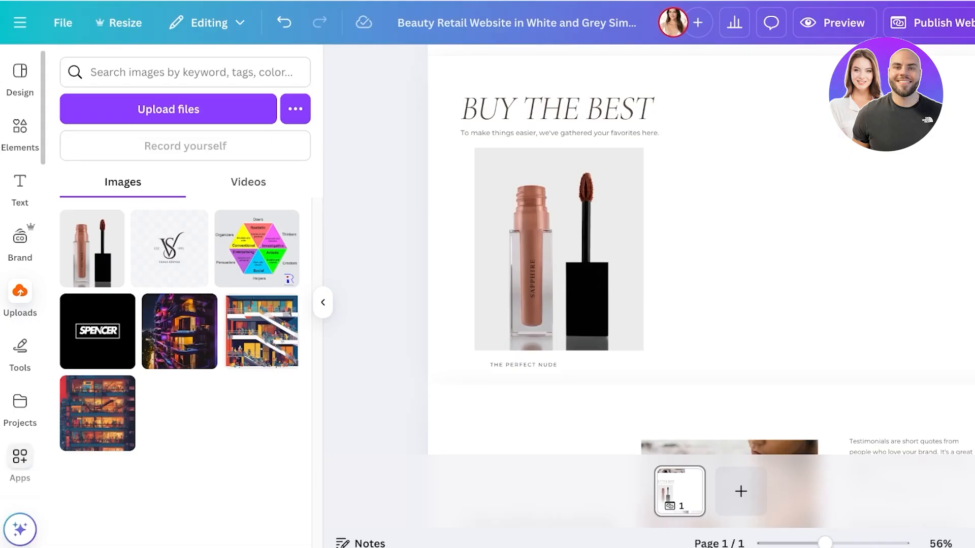
Switch to the Canva website design and search the Canva apps for "code"
{"action": "left_click", "coordinate": [20, 455]}
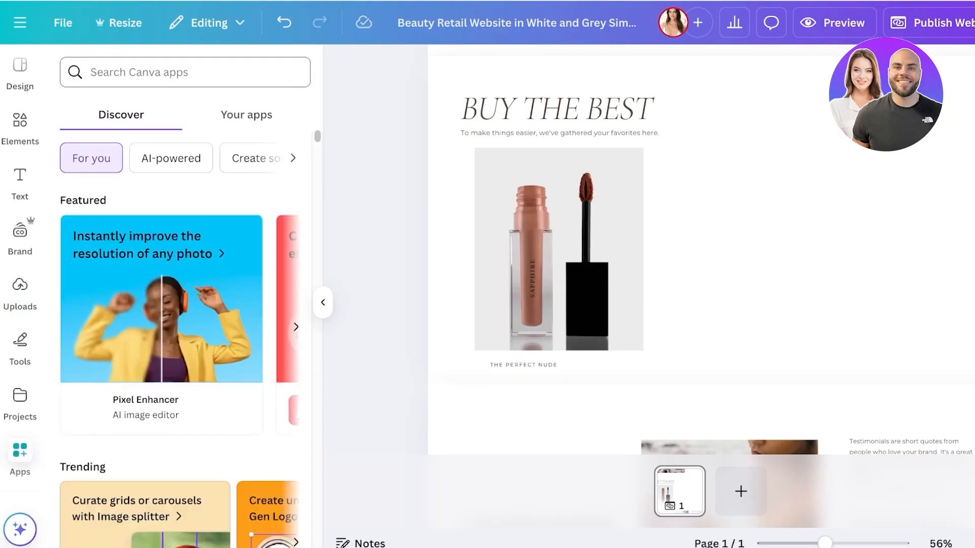
{"action": "type", "text": "code"}
{"action": "key", "text": "Return"}
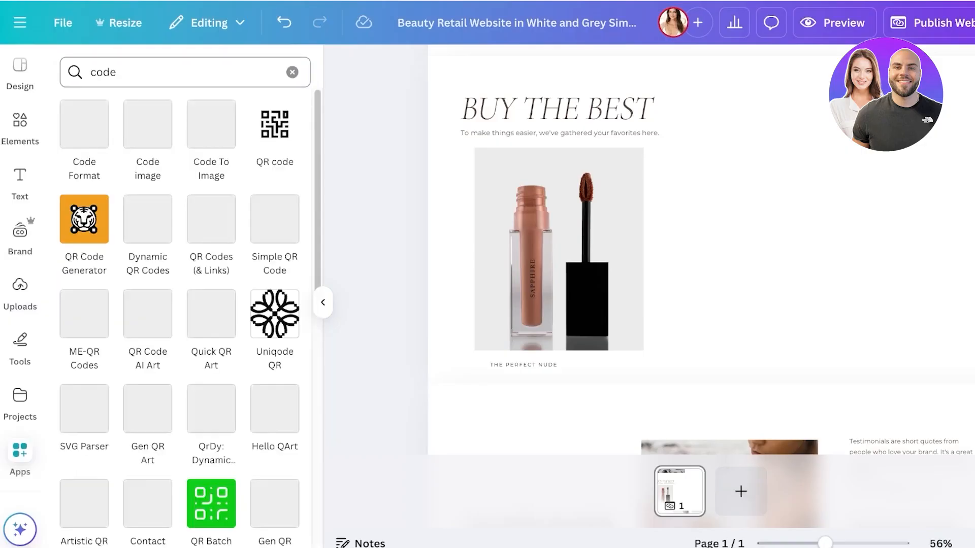
{"action": "left_click", "coordinate": [122, 72]}
{"action": "double_click", "coordinate": [107, 72]}
{"action": "left_click", "coordinate": [122, 72]}
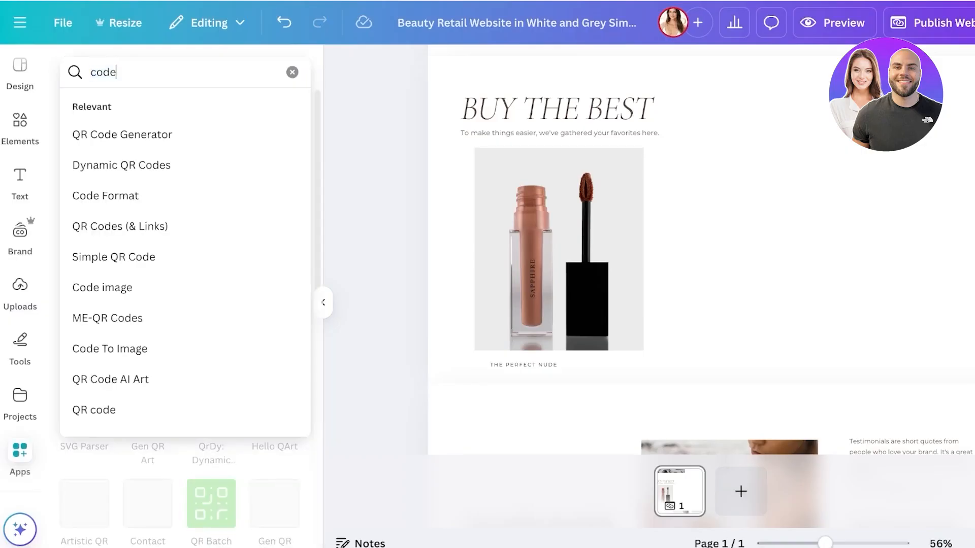
{"action": "key", "text": "Return"}
{"action": "scroll", "coordinate": [100, 146], "scroll_direction": "down", "scroll_amount": 3}
{"action": "scroll", "coordinate": [99, 146], "scroll_direction": "up", "scroll_amount": 3}
Search the Canva apps for "embed" and open the Embed app
{"action": "double_click", "coordinate": [110, 73]}
{"action": "type", "text": "embed"}
{"action": "key", "text": "Return"}
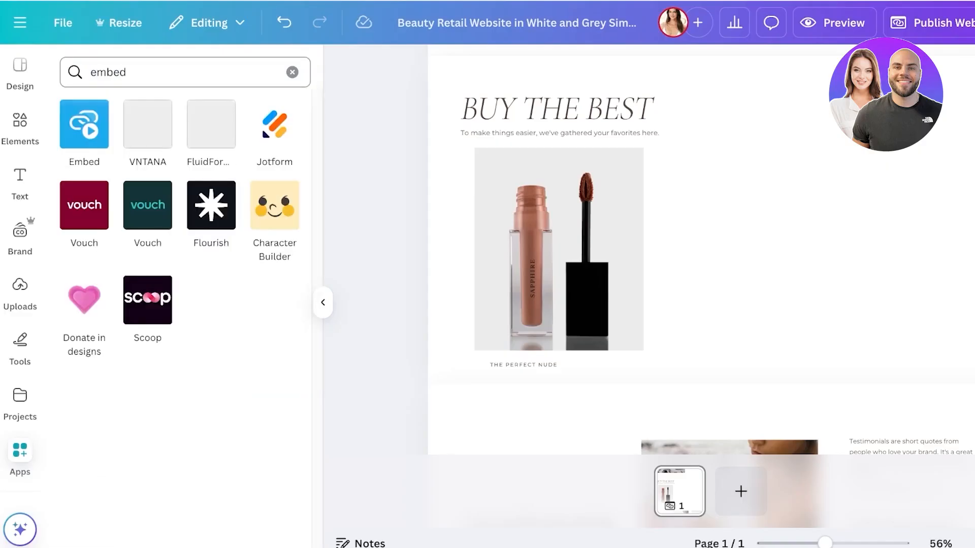
{"action": "left_click", "coordinate": [91, 116]}
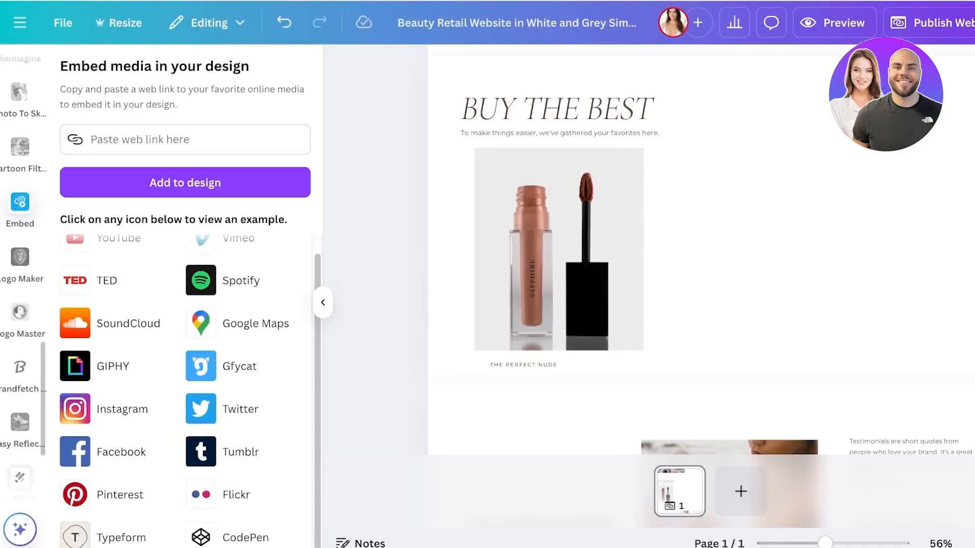
Search the Canva apps for "code embed" instead of "embed"
{"action": "scroll", "coordinate": [20, 254], "scroll_direction": "up", "scroll_amount": 5}
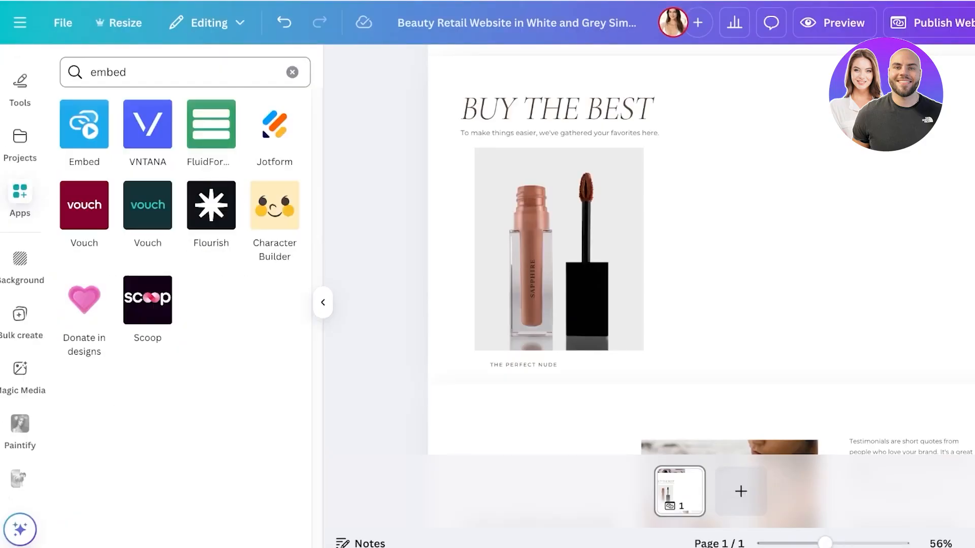
{"action": "left_click", "coordinate": [293, 72]}
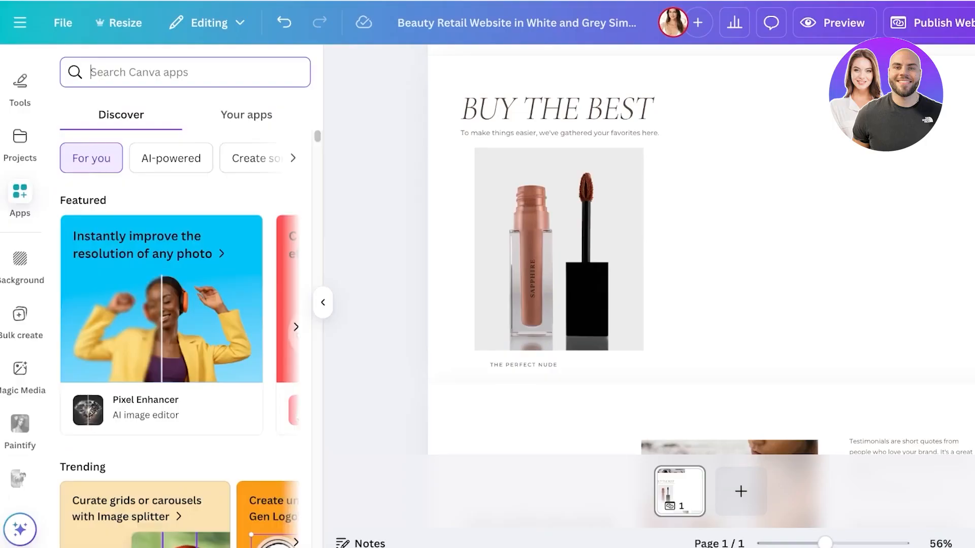
{"action": "type", "text": "code embed"}
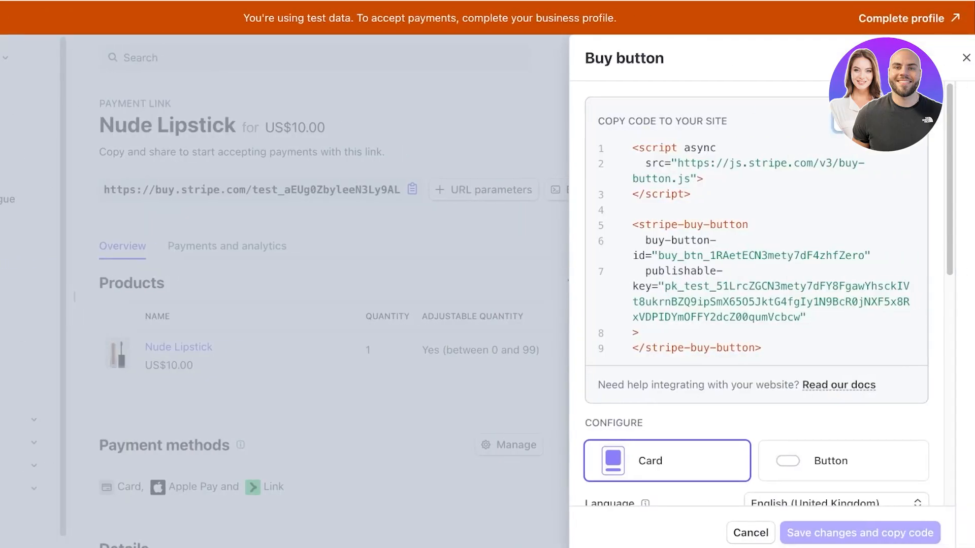
Switch to the Stripe payment link and try the Button layout for the Nude Lipstick buy button
{"action": "left_click", "coordinate": [875, 121]}
{"action": "scroll", "coordinate": [756, 294], "scroll_direction": "down", "scroll_amount": 3}
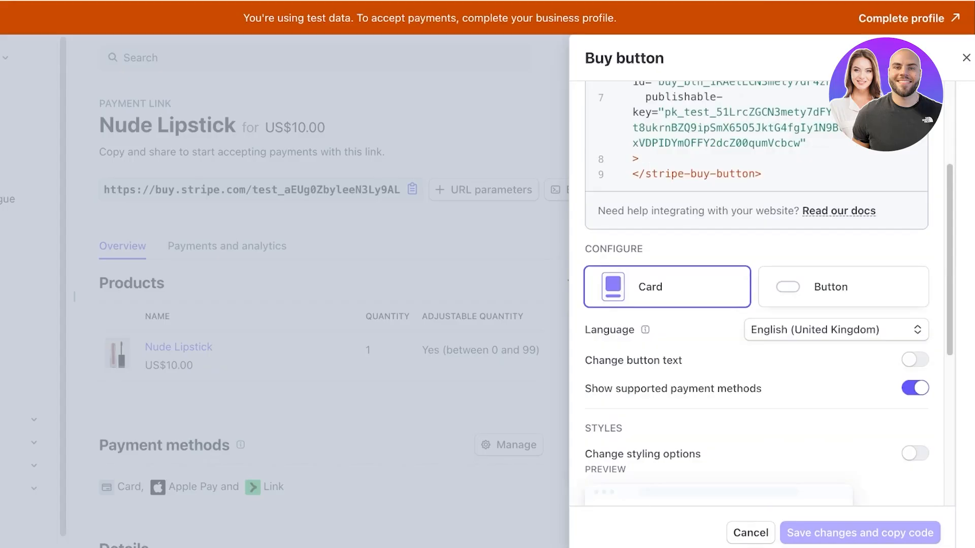
{"action": "left_click", "coordinate": [843, 286]}
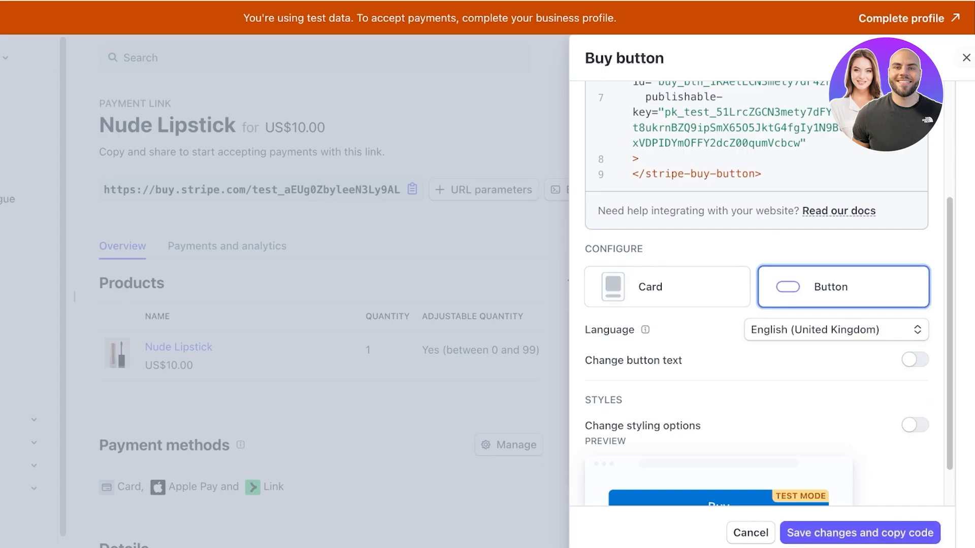
{"action": "left_click", "coordinate": [966, 58]}
{"action": "left_click", "coordinate": [527, 263]}
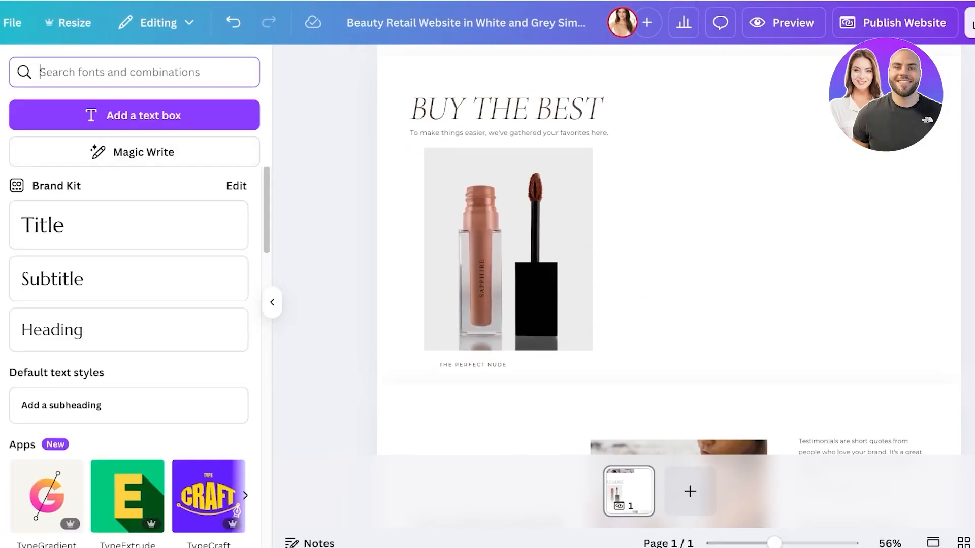
Search the Canva elements for "button" and browse the graphics for a blank rounded button
{"action": "type", "text": "button"}
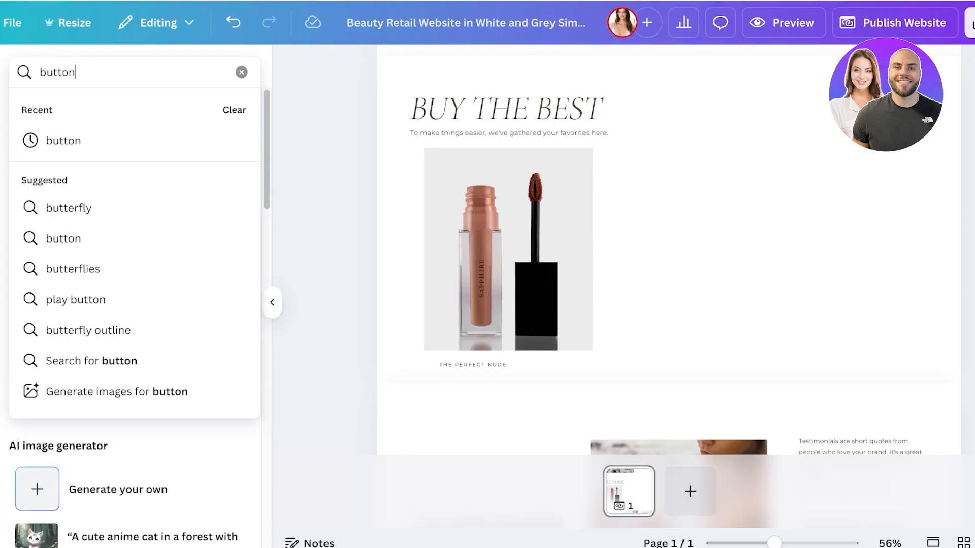
{"action": "key", "text": "Return"}
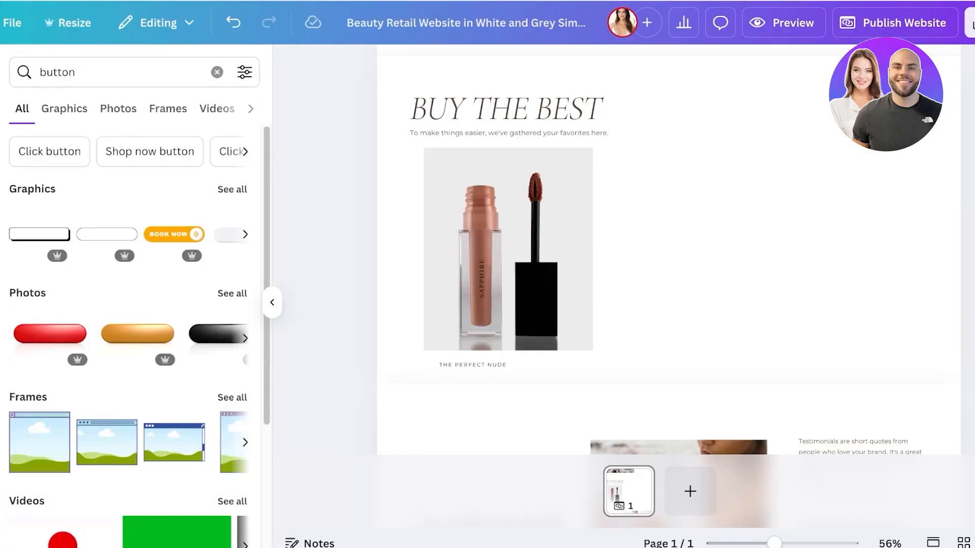
{"action": "left_click", "coordinate": [64, 109]}
{"action": "scroll", "coordinate": [64, 322], "scroll_direction": "down", "scroll_amount": 2}
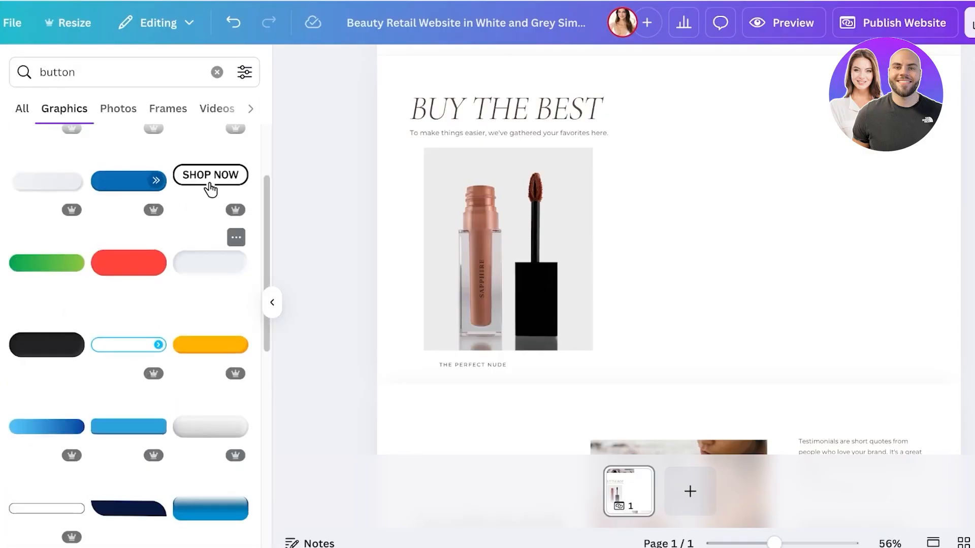
{"action": "scroll", "coordinate": [210, 189], "scroll_direction": "down", "scroll_amount": 3}
{"action": "scroll", "coordinate": [210, 203], "scroll_direction": "up", "scroll_amount": 4}
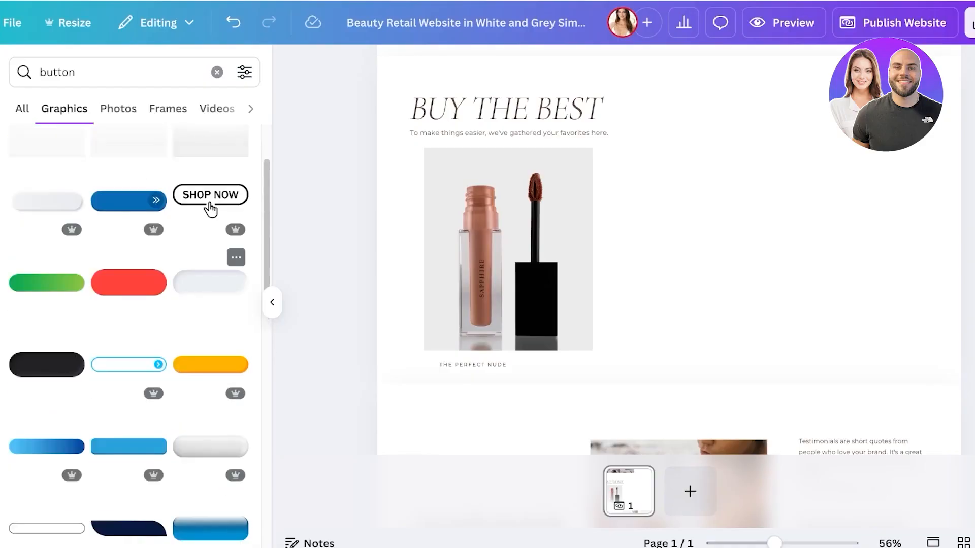
{"action": "scroll", "coordinate": [211, 206], "scroll_direction": "up", "scroll_amount": 1}
{"action": "scroll", "coordinate": [211, 239], "scroll_direction": "down", "scroll_amount": 6}
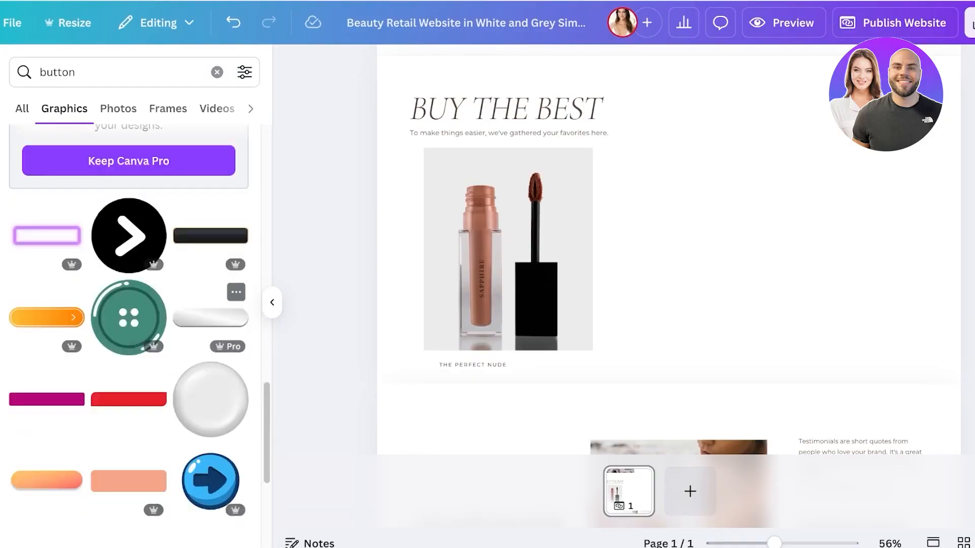
{"action": "scroll", "coordinate": [211, 310], "scroll_direction": "down", "scroll_amount": 4}
Add the orange gradient rounded button, shrink it to about 380 by 114 and place it beside the lip gloss photo
{"action": "left_click", "coordinate": [47, 295]}
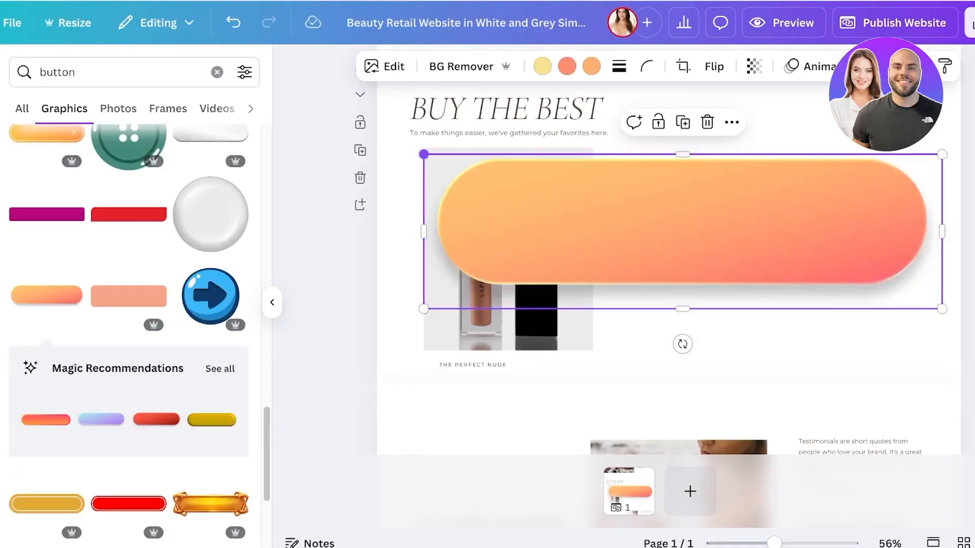
{"action": "left_click_drag", "start_coordinate": [424, 155], "coordinate": [779, 260]}
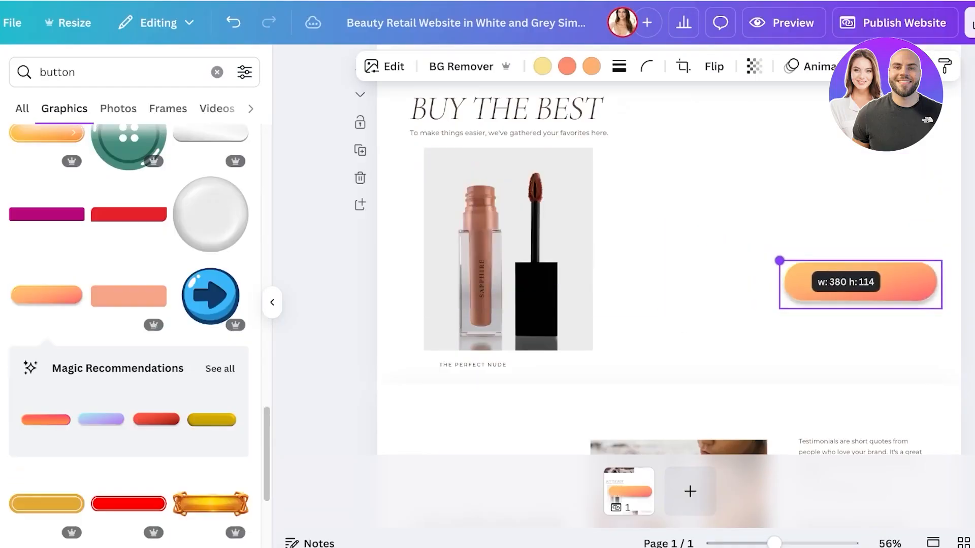
{"action": "left_click_drag", "start_coordinate": [858, 285], "coordinate": [708, 326]}
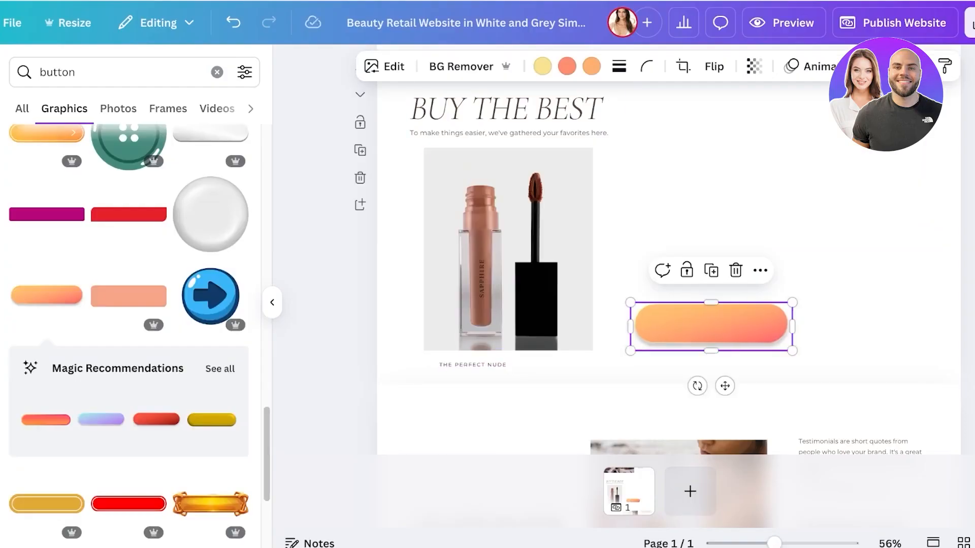
Add a Title text reading "Buy Now" and place it over the orange button
{"action": "left_click", "coordinate": [0, 186]}
{"action": "left_click", "coordinate": [128, 225]}
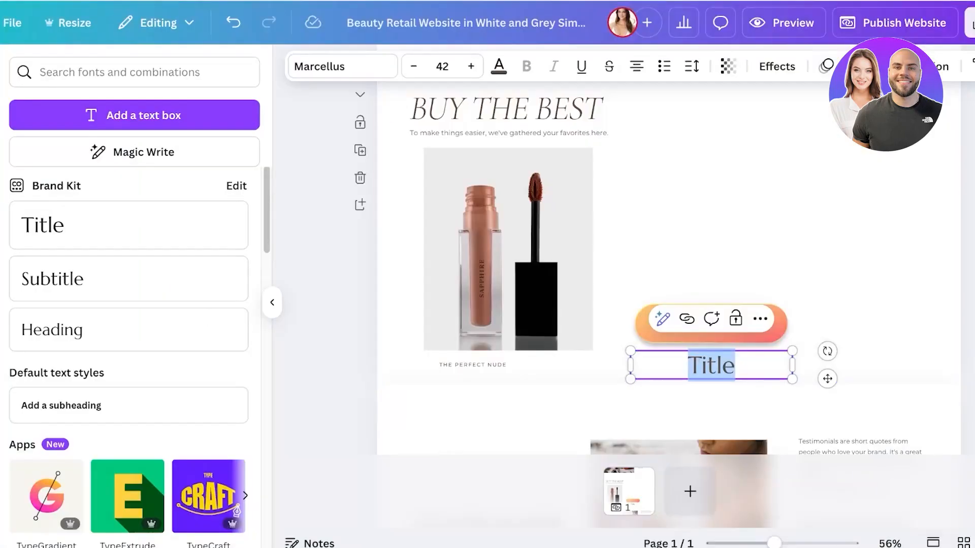
{"action": "left_click", "coordinate": [129, 225]}
{"action": "left_click", "coordinate": [711, 365]}
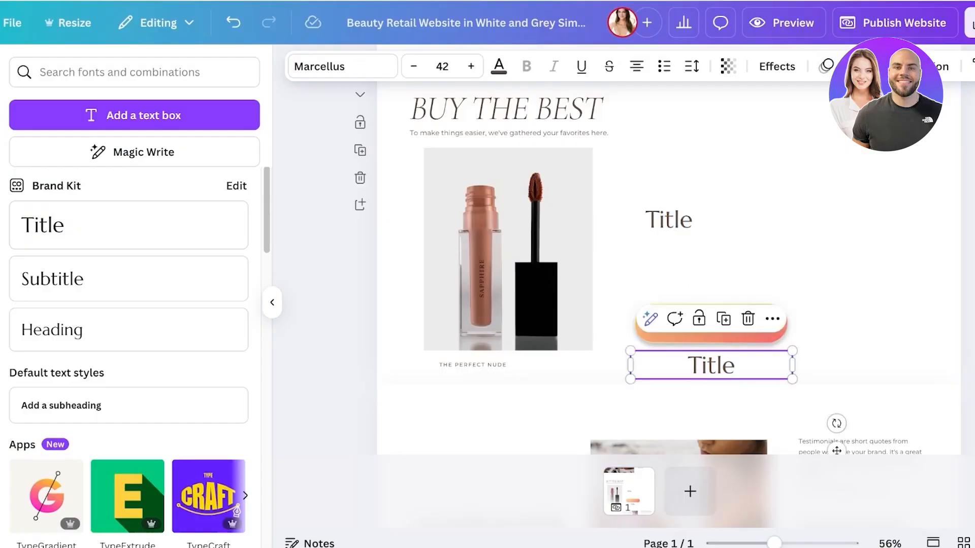
{"action": "double_click", "coordinate": [711, 365]}
{"action": "type", "text": "Buy Now"}
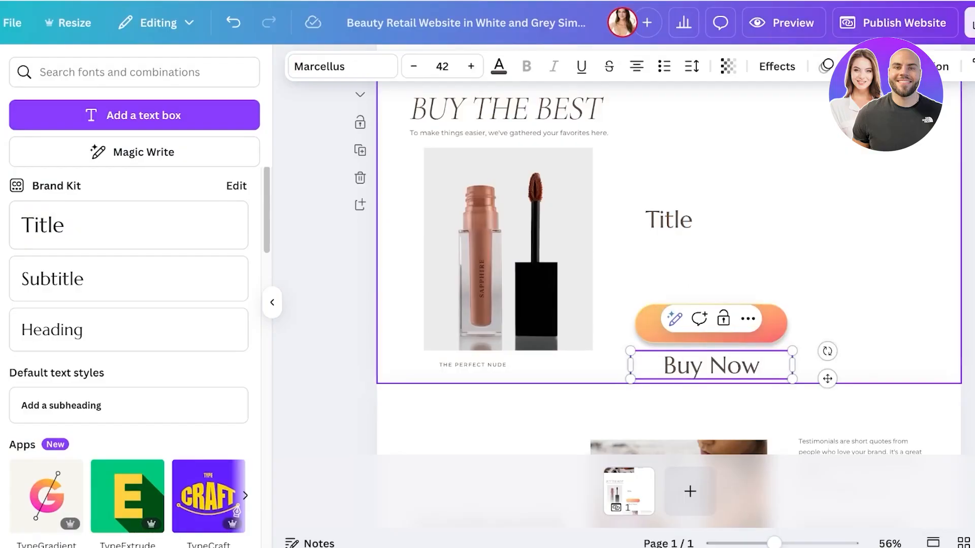
{"action": "left_click", "coordinate": [853, 284]}
{"action": "left_click_drag", "start_coordinate": [711, 365], "coordinate": [711, 325]}
{"action": "left_click", "coordinate": [853, 284]}
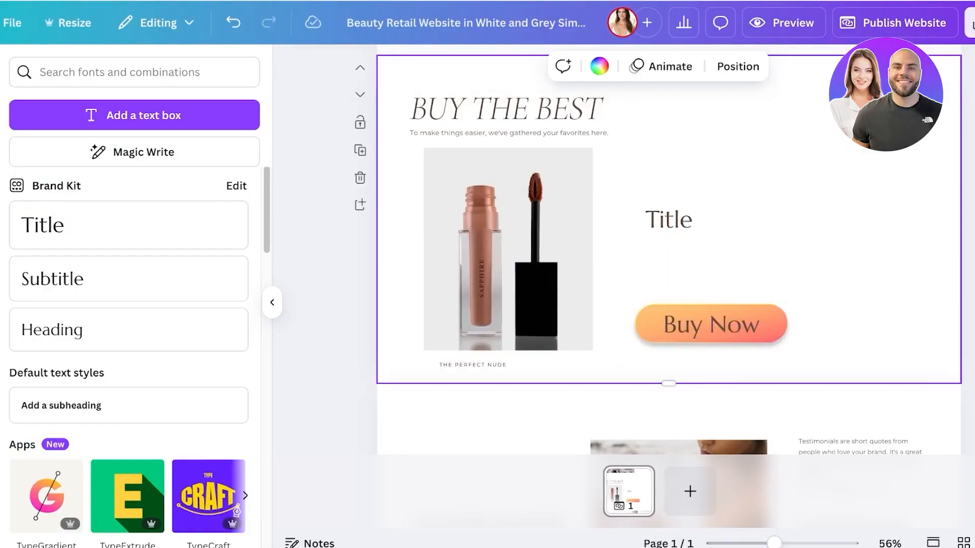
Link the "Buy Now" text to the copied Stripe payment link
{"action": "left_click", "coordinate": [711, 324]}
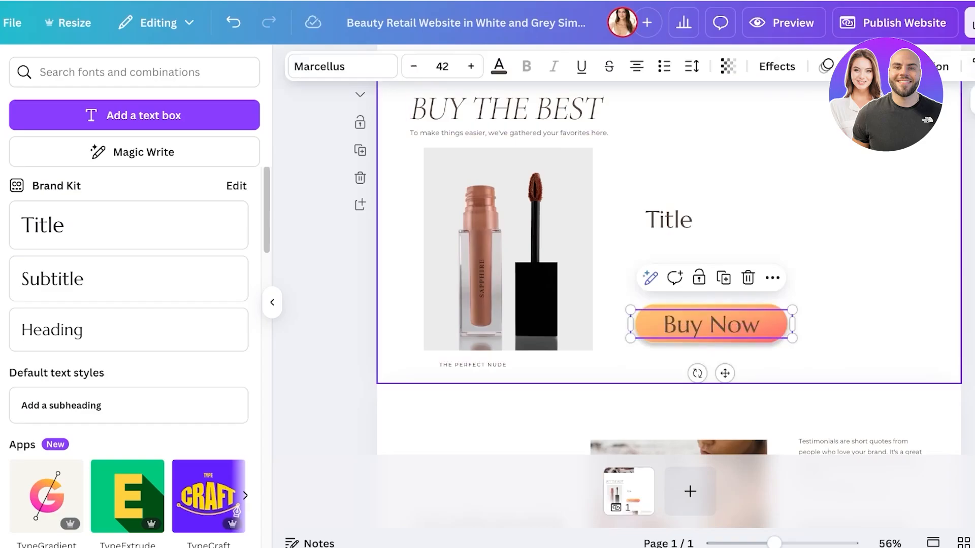
{"action": "left_click", "coordinate": [772, 277]}
{"action": "scroll", "coordinate": [856, 421], "scroll_direction": "down", "scroll_amount": 3}
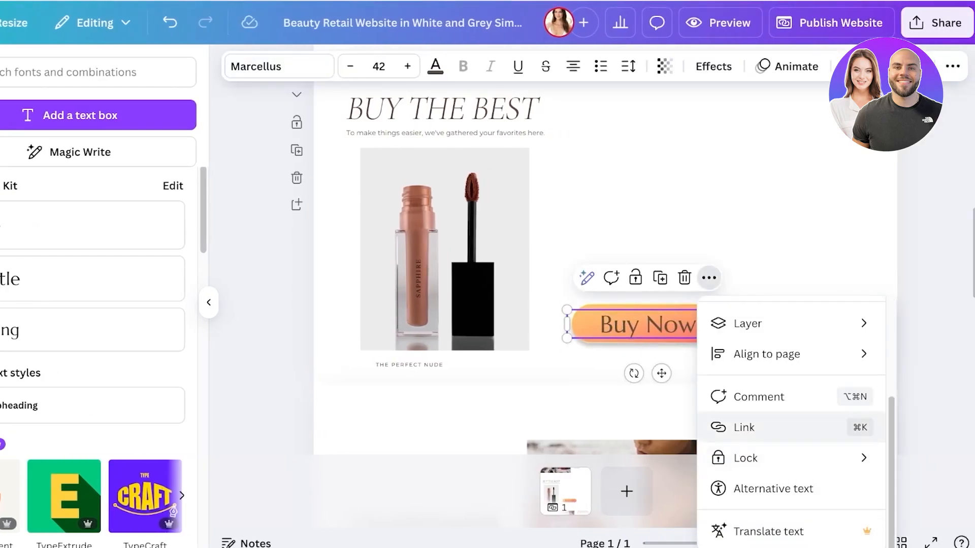
{"action": "left_click", "coordinate": [745, 427]}
{"action": "key", "text": "ctrl+v"}
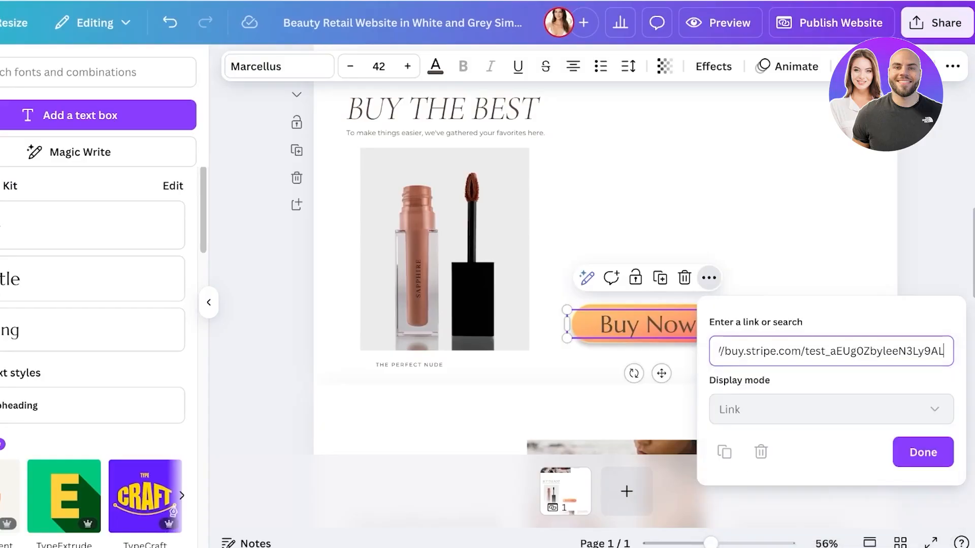
{"action": "key", "text": "Return"}
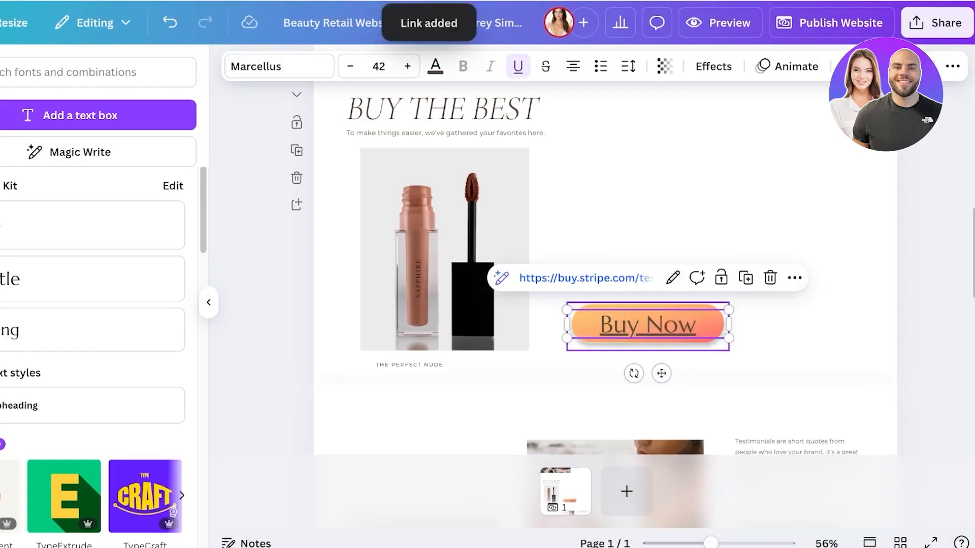
{"action": "left_click", "coordinate": [777, 335]}
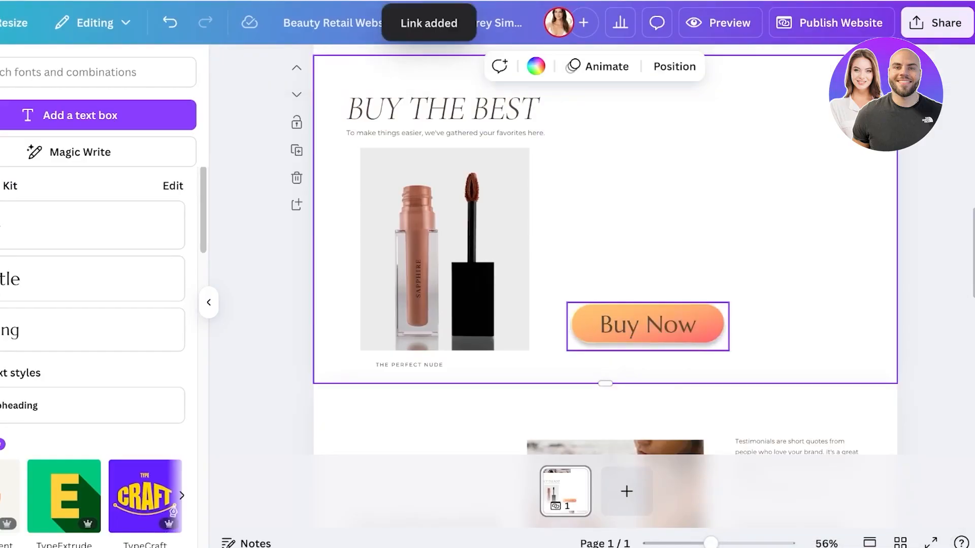
Link the orange button graphic behind the text to the same Stripe payment link
{"action": "left_click", "coordinate": [648, 344]}
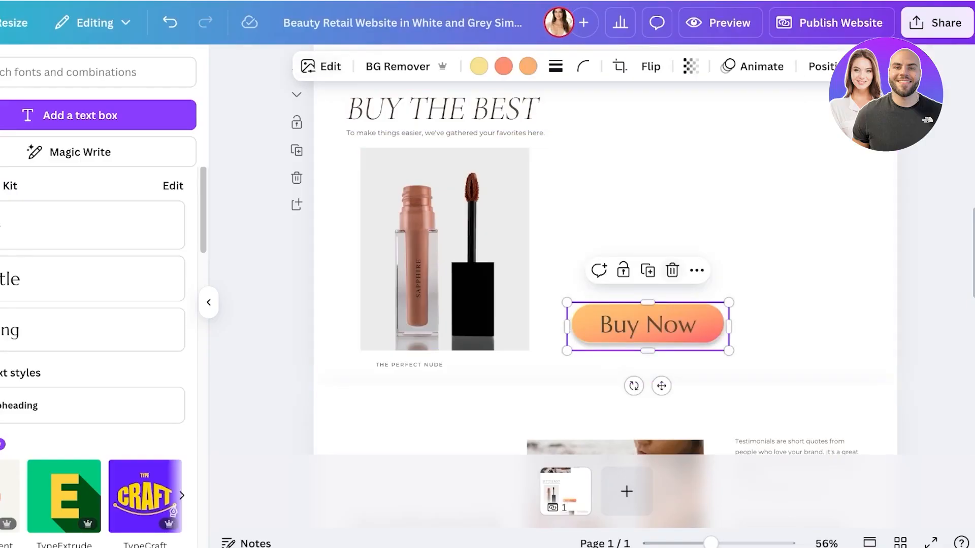
{"action": "left_click", "coordinate": [696, 270]}
{"action": "scroll", "coordinate": [797, 427], "scroll_direction": "down", "scroll_amount": 4}
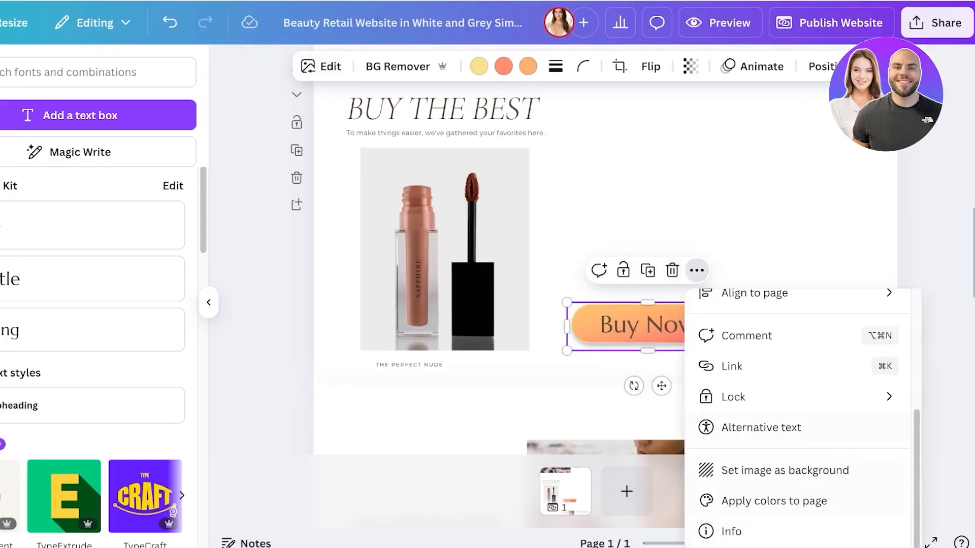
{"action": "left_click", "coordinate": [731, 366]}
{"action": "key", "text": "ctrl+v"}
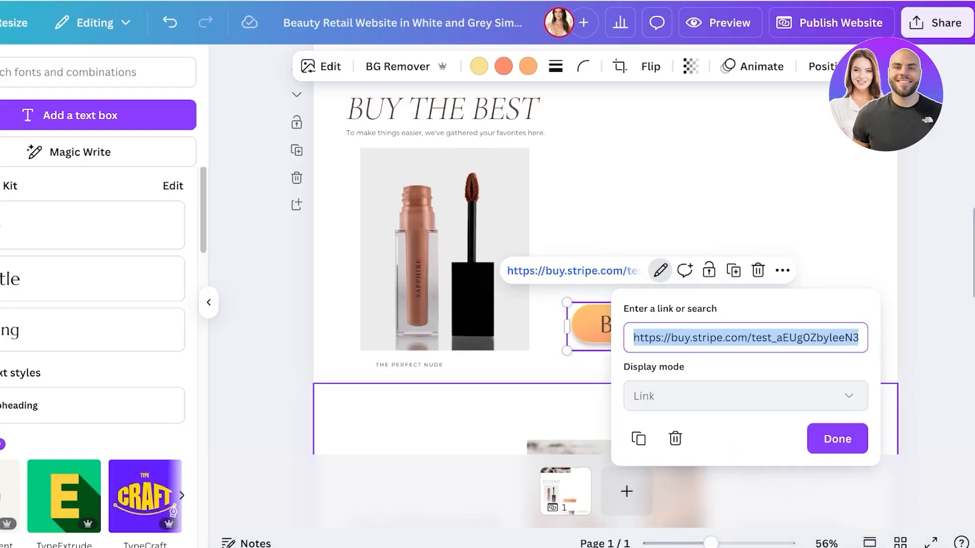
{"action": "key", "text": "Return"}
{"action": "left_click", "coordinate": [719, 254]}
{"action": "left_click_drag", "start_coordinate": [718, 256], "coordinate": [651, 410]}
{"action": "left_click", "coordinate": [718, 243]}
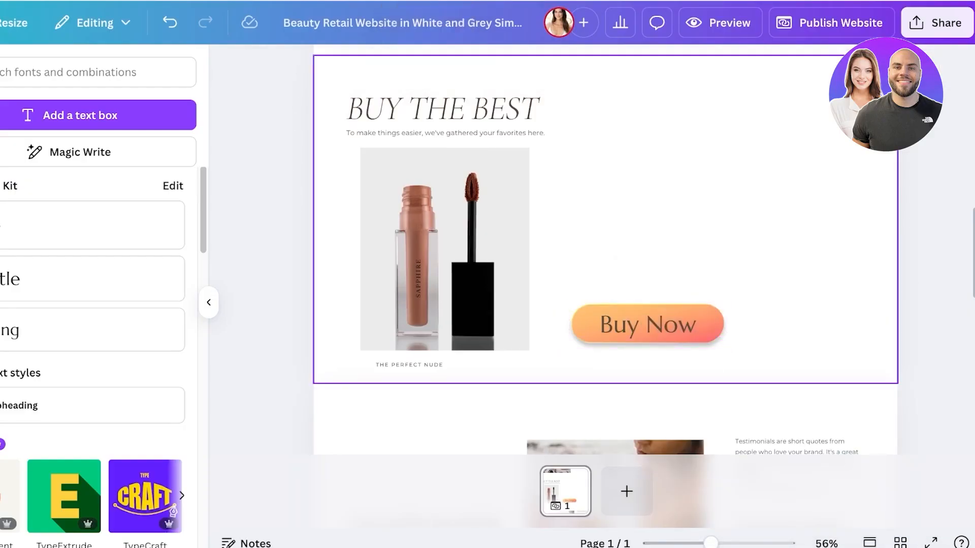
Publish the beauty retail website and open the live site
{"action": "left_click", "coordinate": [829, 22]}
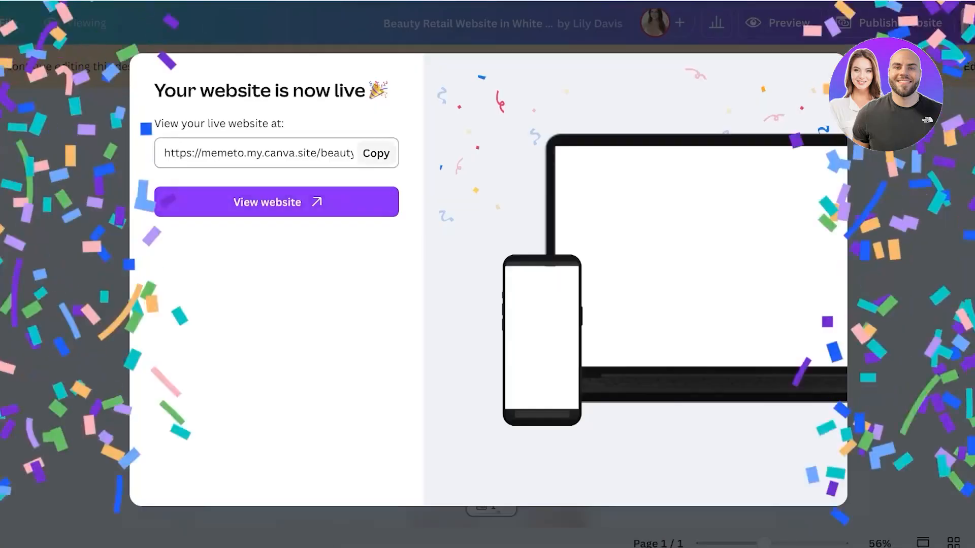
{"action": "left_click", "coordinate": [233, 201]}
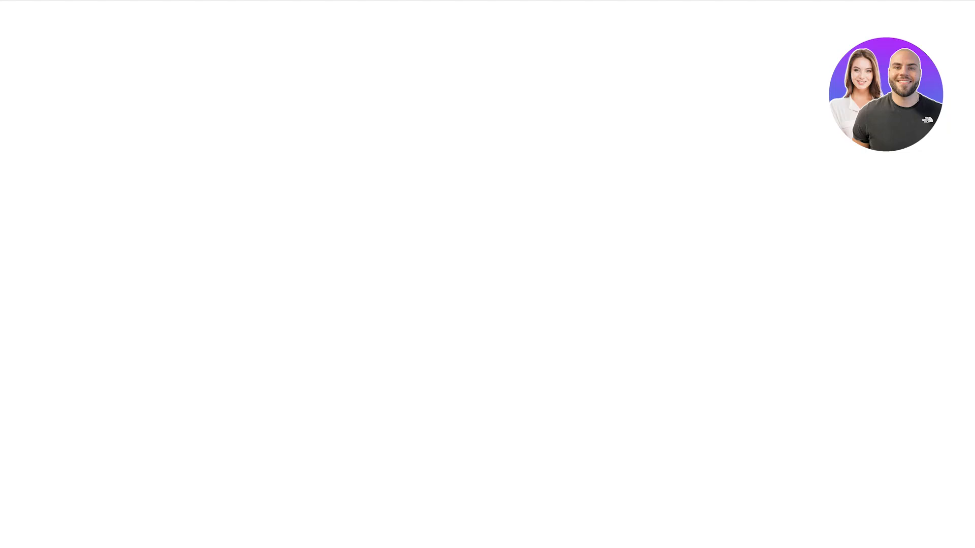